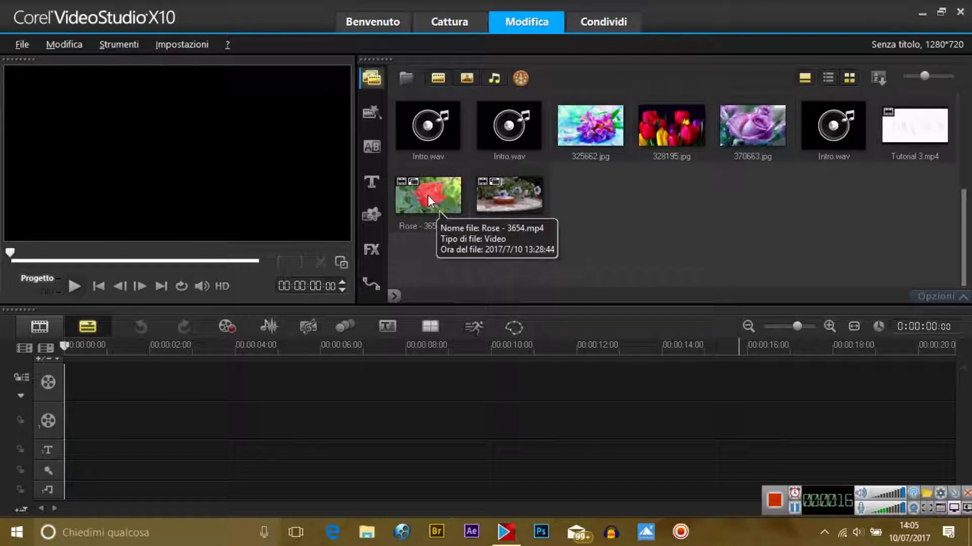
Place Rose - 3654.mp4 at the start of the main video track and open the mask creator for the clip.
drag(429, 198, 105, 376)
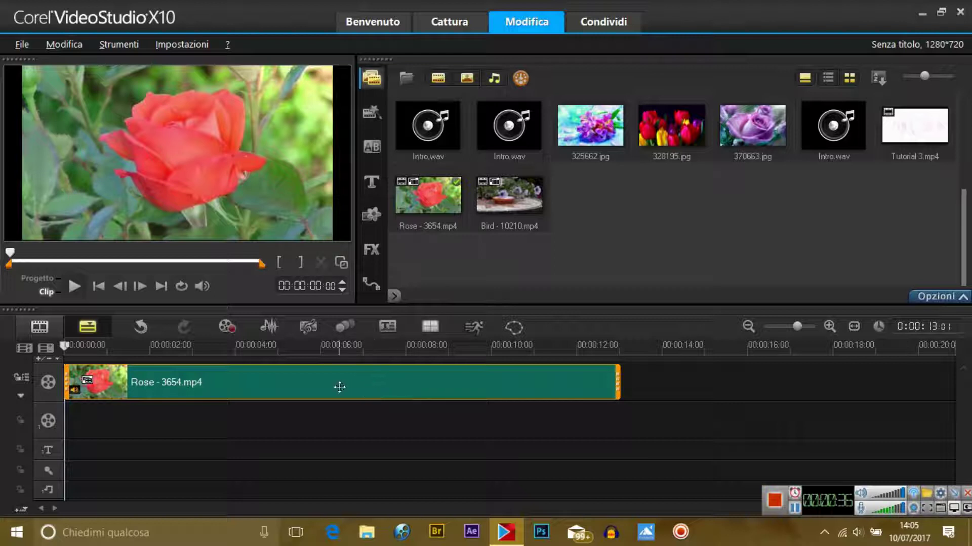
click(513, 328)
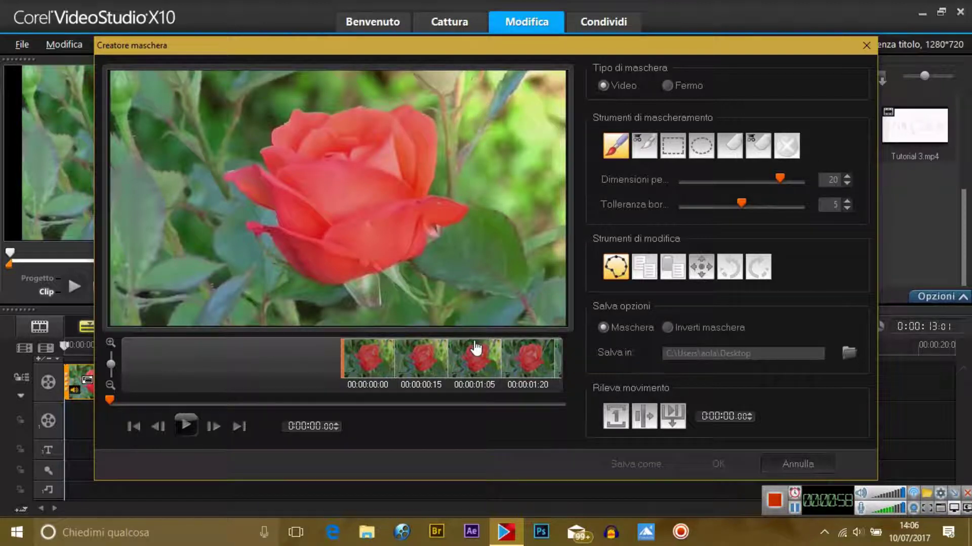
click(866, 45)
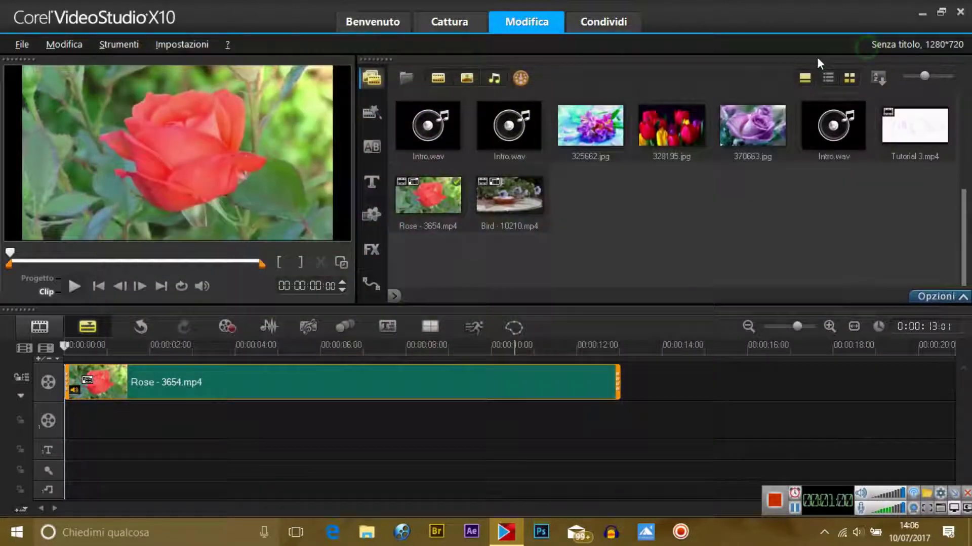
right_click(293, 386)
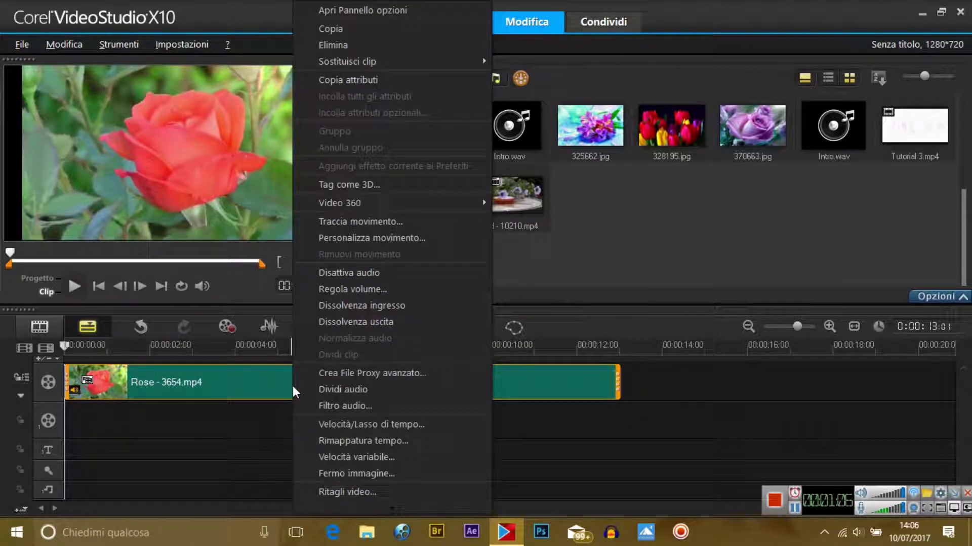
mouse_move(398, 509)
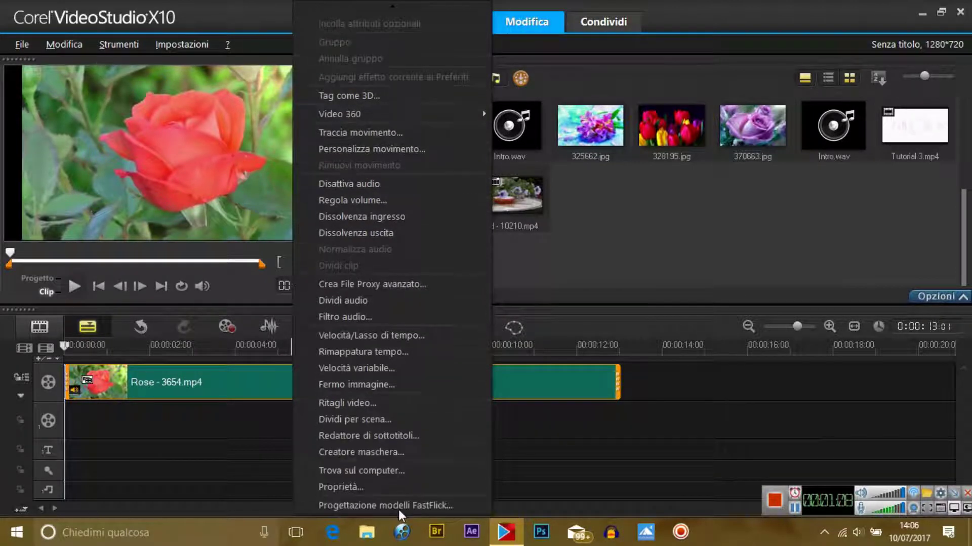
click(384, 453)
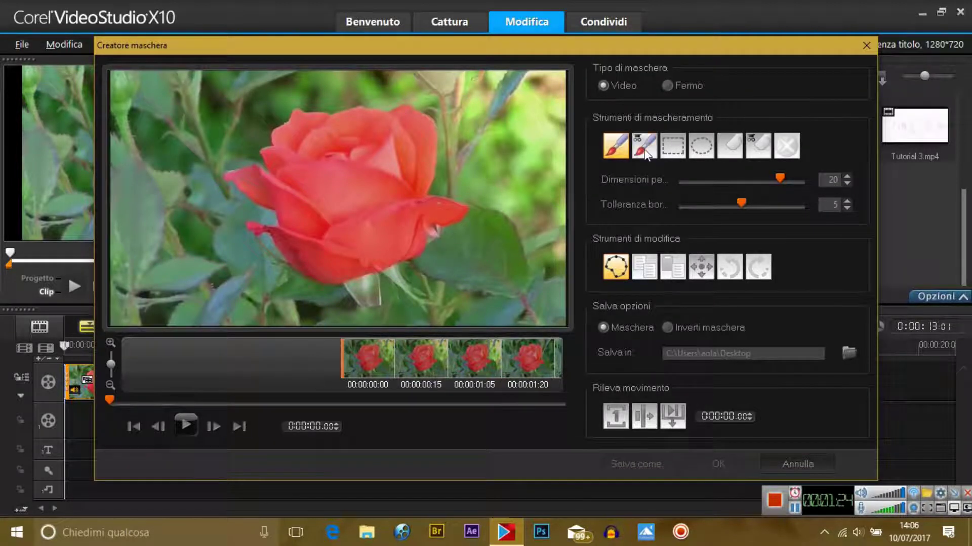
Paint a mask over the rose with the smart mask brush in the Video mask type and clear it.
click(667, 86)
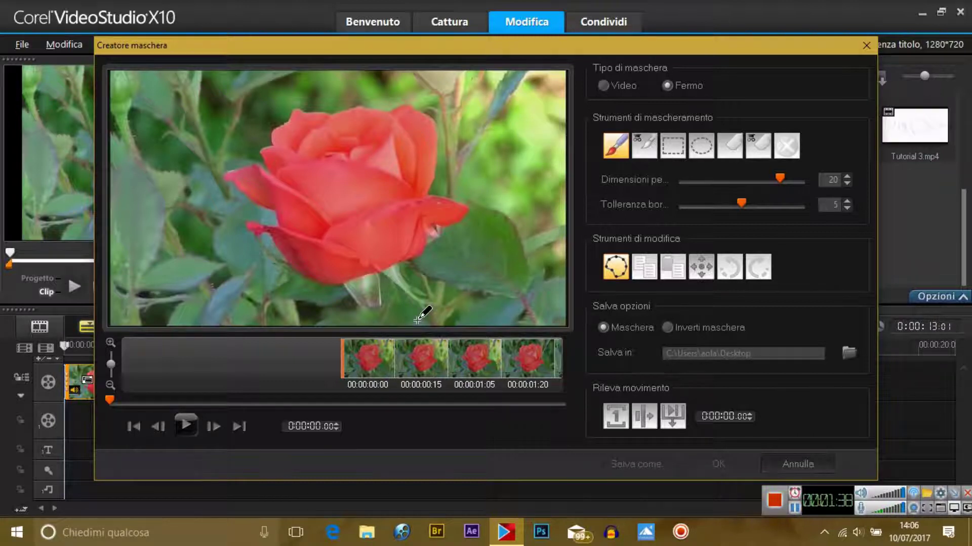
click(603, 85)
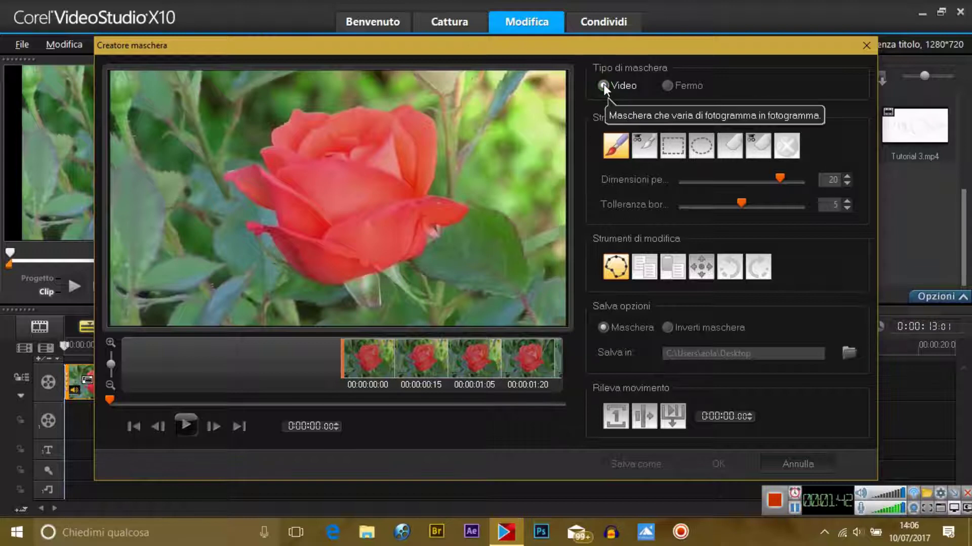
click(646, 151)
mouse_move(270, 104)
mouse_down()
mouse_move(397, 106)
mouse_move(426, 113)
mouse_up()
mouse_move(432, 155)
mouse_down()
mouse_move(432, 192)
mouse_move(466, 214)
mouse_move(428, 218)
mouse_move(427, 250)
mouse_move(347, 281)
mouse_move(317, 277)
mouse_move(275, 234)
mouse_move(254, 231)
mouse_move(252, 217)
mouse_move(278, 222)
mouse_move(274, 202)
mouse_move(251, 201)
mouse_move(235, 164)
mouse_move(260, 168)
mouse_move(259, 145)
mouse_move(292, 118)
mouse_move(282, 111)
mouse_move(302, 121)
mouse_move(413, 120)
mouse_move(286, 132)
mouse_move(428, 139)
mouse_move(360, 131)
mouse_move(390, 131)
mouse_move(279, 142)
mouse_move(437, 147)
mouse_move(267, 155)
mouse_move(421, 158)
mouse_move(269, 172)
mouse_move(356, 182)
mouse_move(444, 167)
mouse_move(373, 167)
mouse_move(270, 189)
mouse_move(438, 182)
mouse_move(423, 243)
mouse_move(402, 241)
mouse_move(421, 187)
mouse_move(412, 226)
mouse_move(390, 249)
mouse_move(356, 261)
mouse_move(329, 257)
mouse_move(289, 217)
mouse_move(321, 195)
mouse_move(395, 191)
mouse_move(395, 221)
mouse_move(381, 229)
mouse_move(379, 207)
mouse_move(387, 230)
mouse_move(381, 209)
mouse_move(303, 206)
mouse_move(317, 238)
mouse_move(312, 224)
mouse_move(332, 211)
mouse_move(349, 215)
mouse_move(339, 236)
mouse_move(327, 233)
mouse_move(340, 245)
mouse_move(386, 229)
mouse_move(340, 261)
mouse_move(325, 243)
mouse_move(354, 191)
mouse_up()
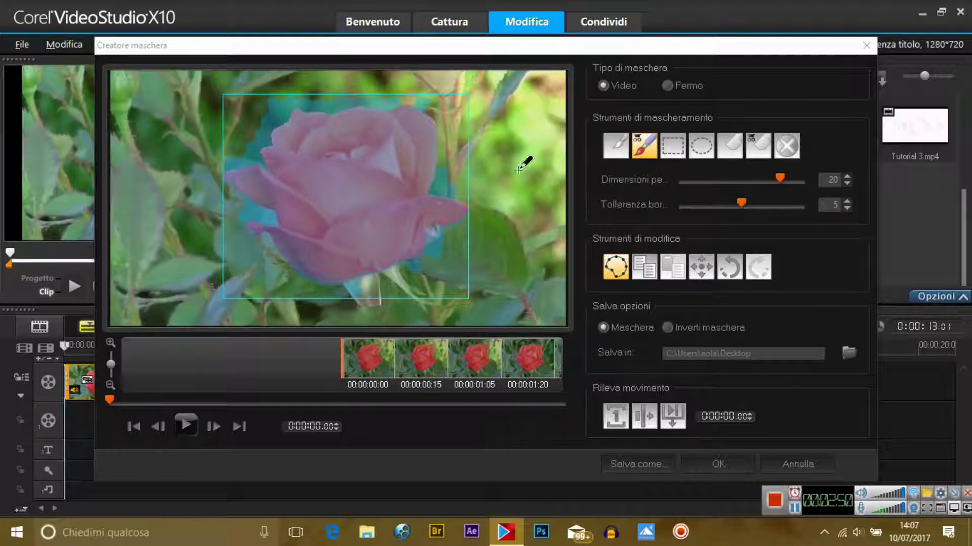
click(787, 146)
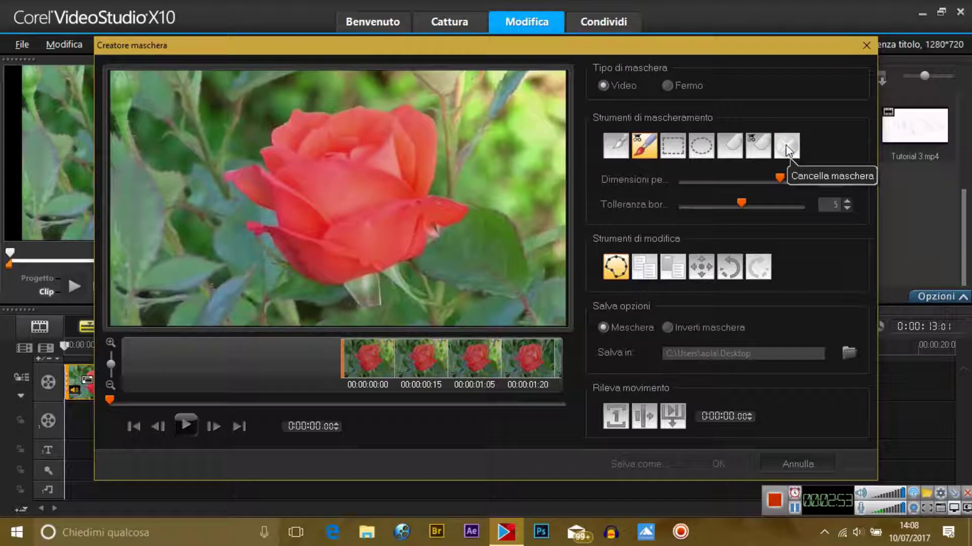
Draw a rectangular mask over the rose, move it toward the frame's right side and clear it.
click(677, 150)
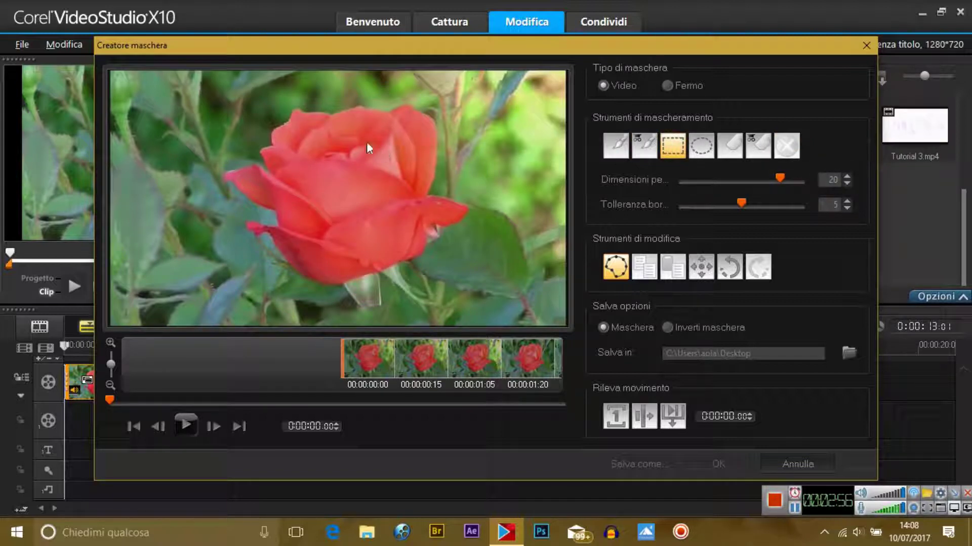
drag(246, 105, 461, 327)
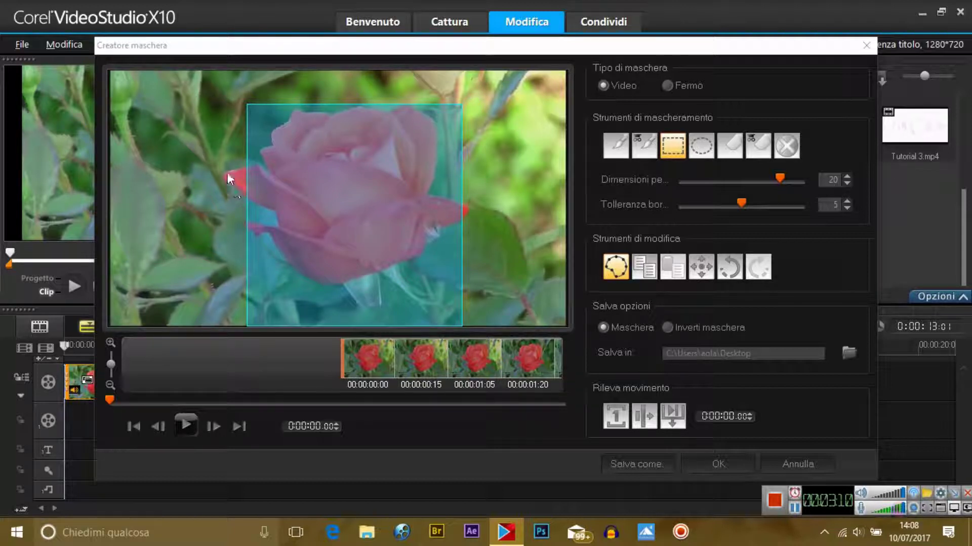
click(701, 267)
drag(390, 205, 509, 175)
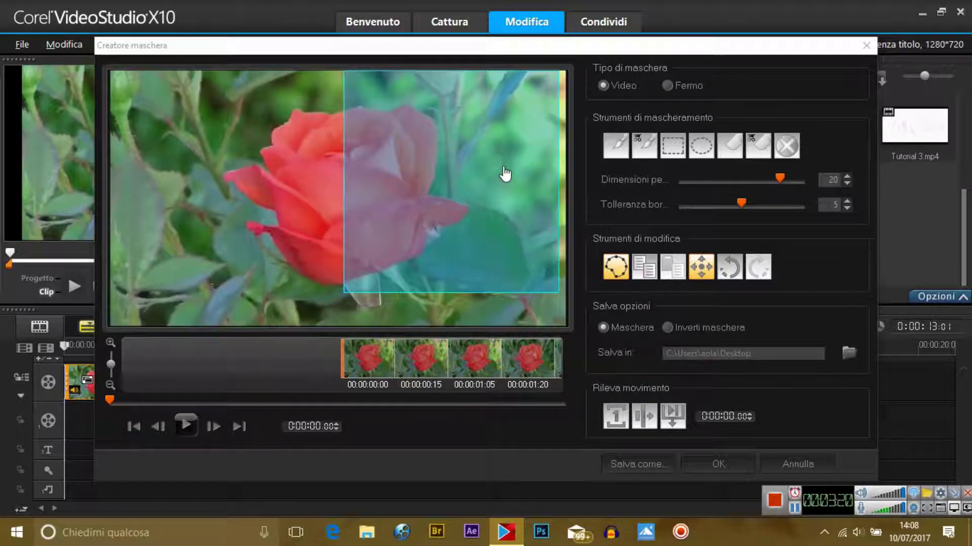
click(785, 148)
Set the mask type to Fermo and draw an elliptical mask around the rose.
click(704, 148)
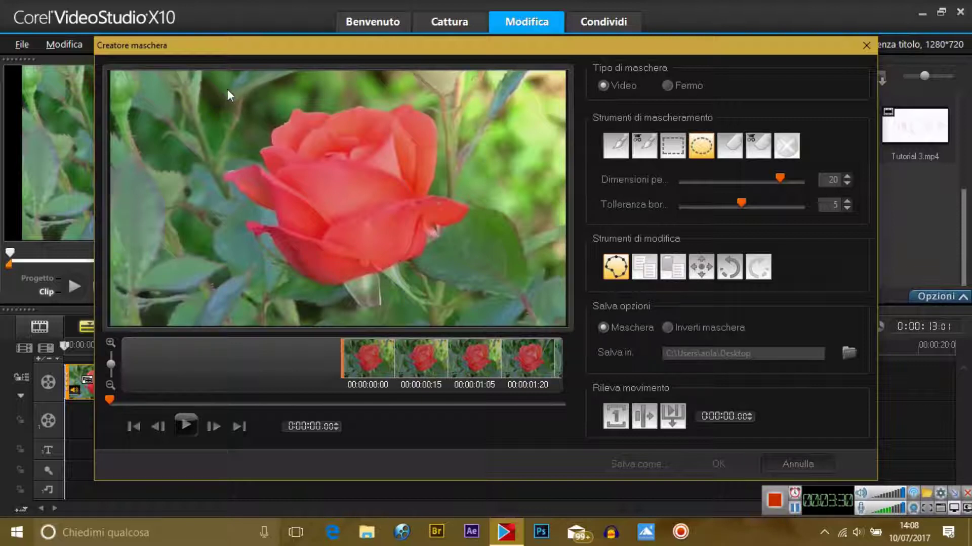
drag(211, 81, 293, 81)
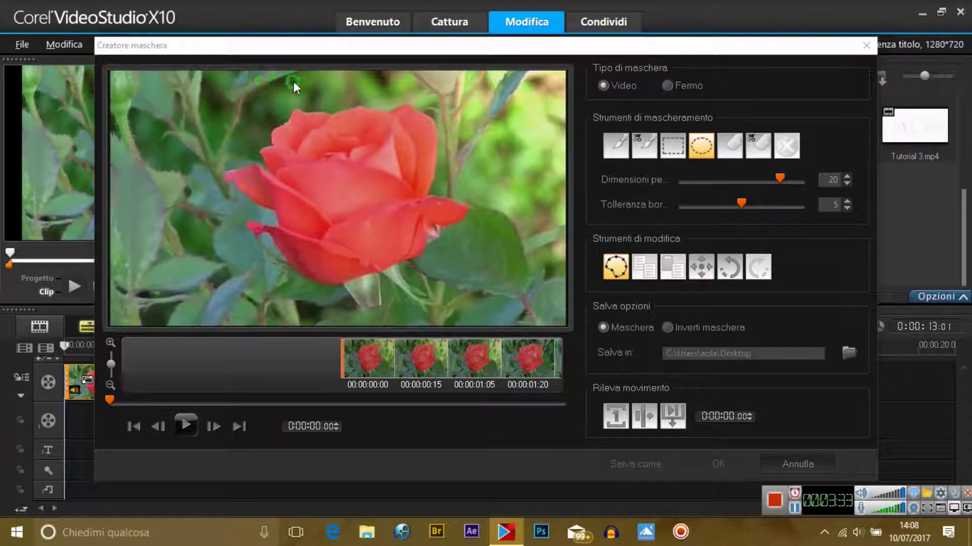
click(668, 86)
click(423, 94)
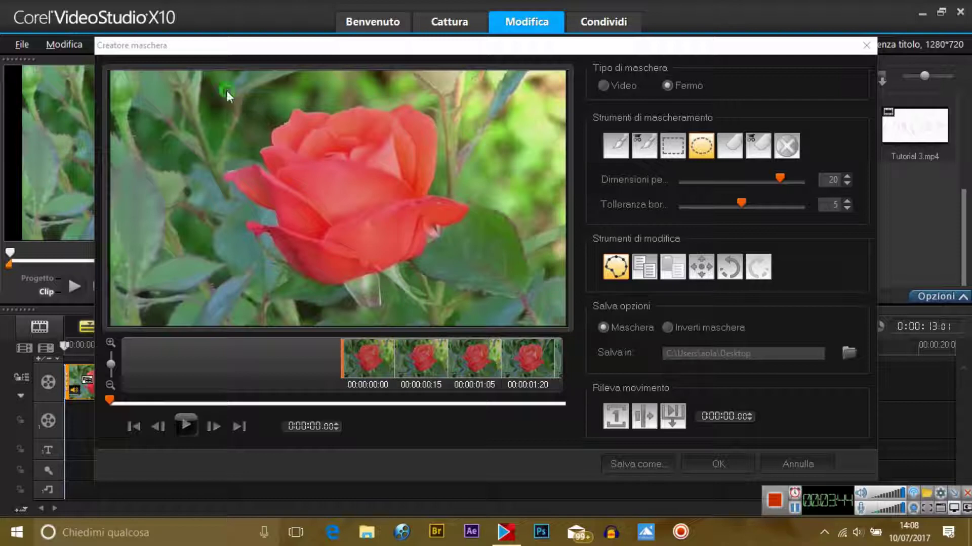
click(303, 91)
mouse_move(396, 89)
mouse_down()
mouse_move(436, 101)
mouse_move(457, 147)
mouse_move(466, 315)
mouse_up()
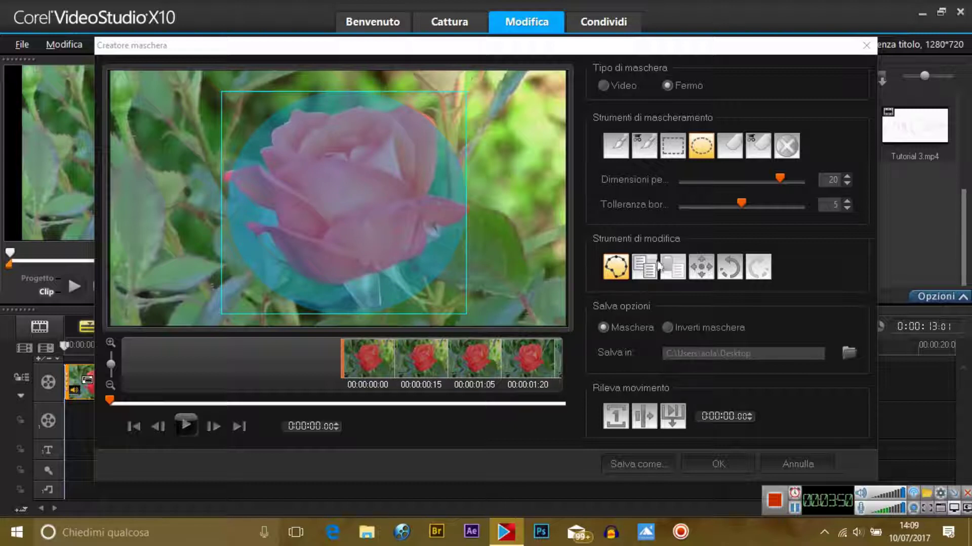
Shift the elliptical mask slightly to centre it on the rose and clear the mask.
click(701, 267)
click(392, 191)
mouse_move(391, 191)
mouse_down()
mouse_move(382, 191)
mouse_move(392, 196)
mouse_up()
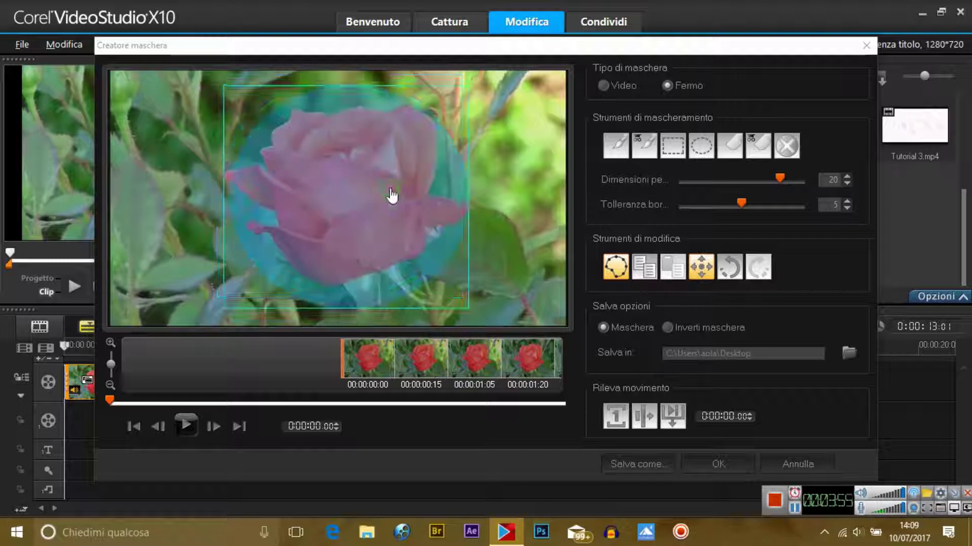
click(782, 150)
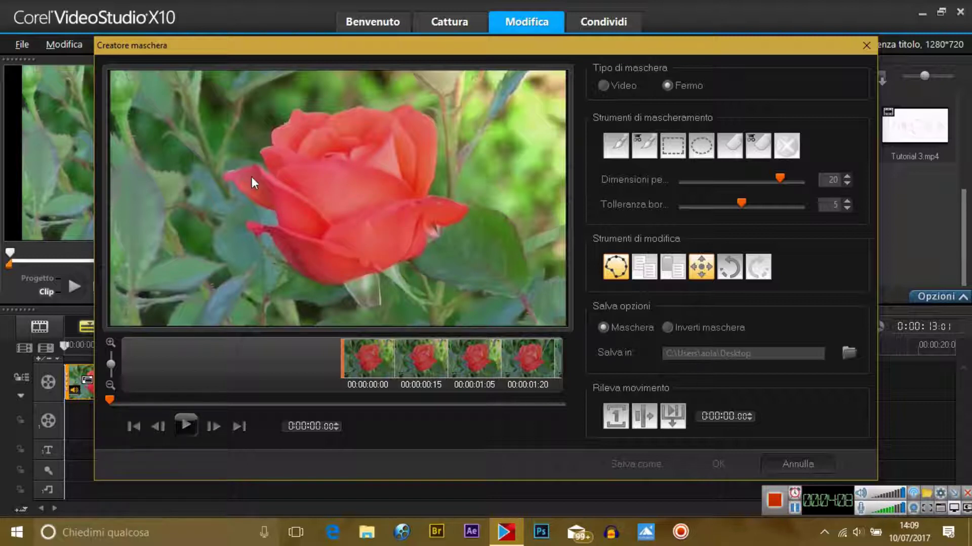
Draw a wider elliptical mask enclosing the whole rose and apply it to the clip.
click(703, 148)
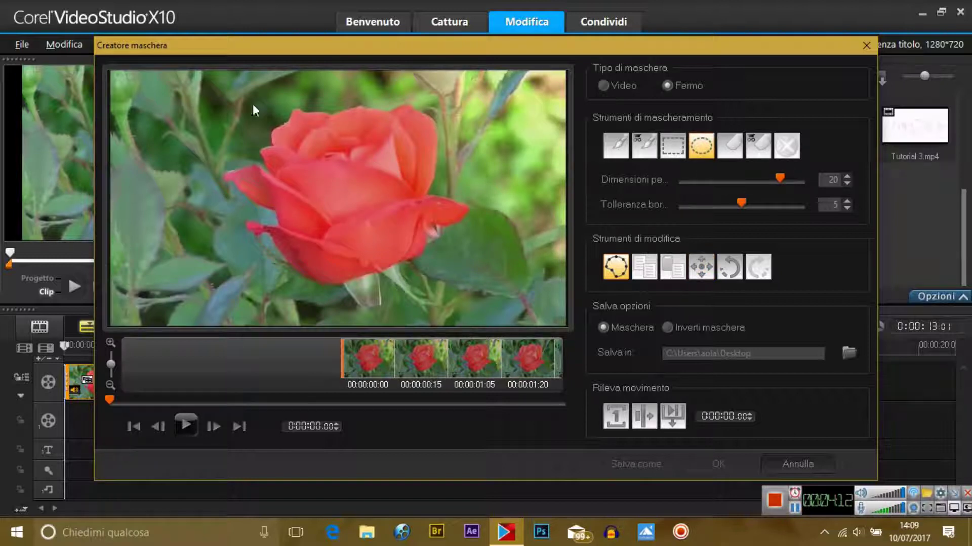
click(273, 82)
drag(429, 79, 496, 299)
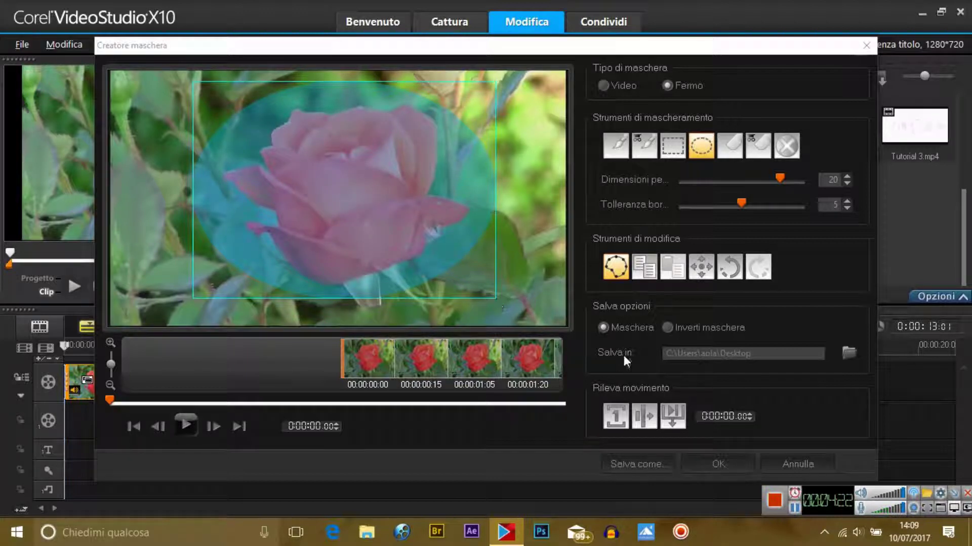
click(715, 460)
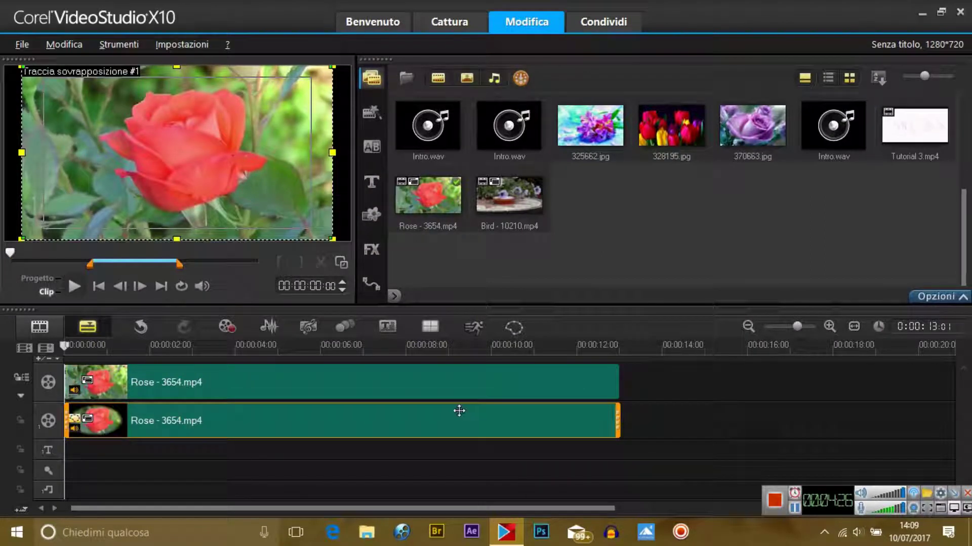
Apply the FX Sketch video filter to the masked rose clip on the overlay track.
click(50, 277)
click(370, 250)
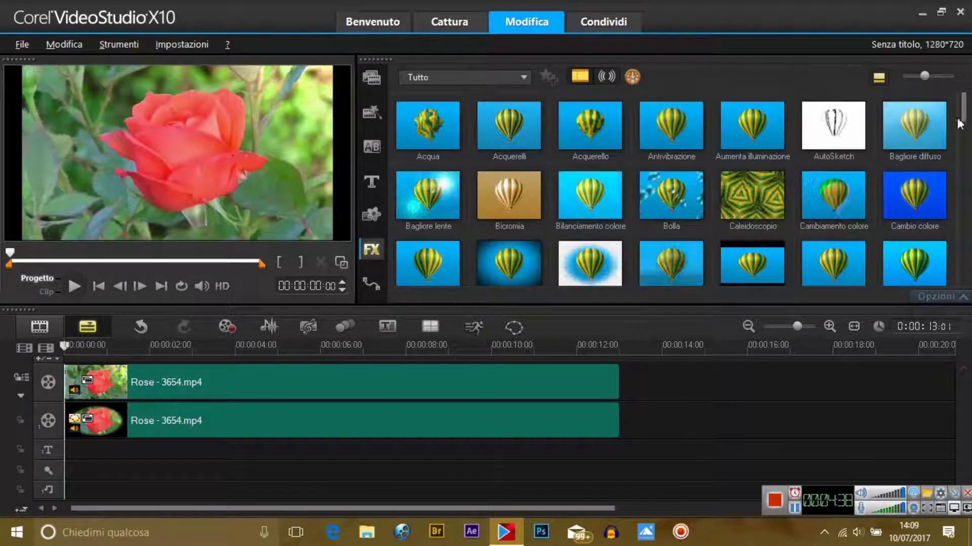
drag(961, 105, 966, 165)
click(915, 190)
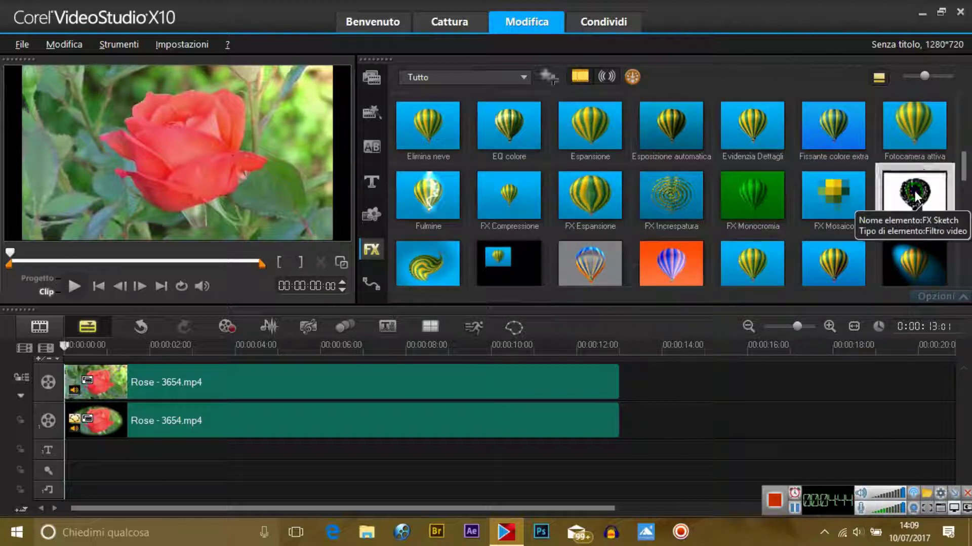
mouse_move(914, 189)
mouse_down()
mouse_move(407, 380)
mouse_move(382, 414)
mouse_up()
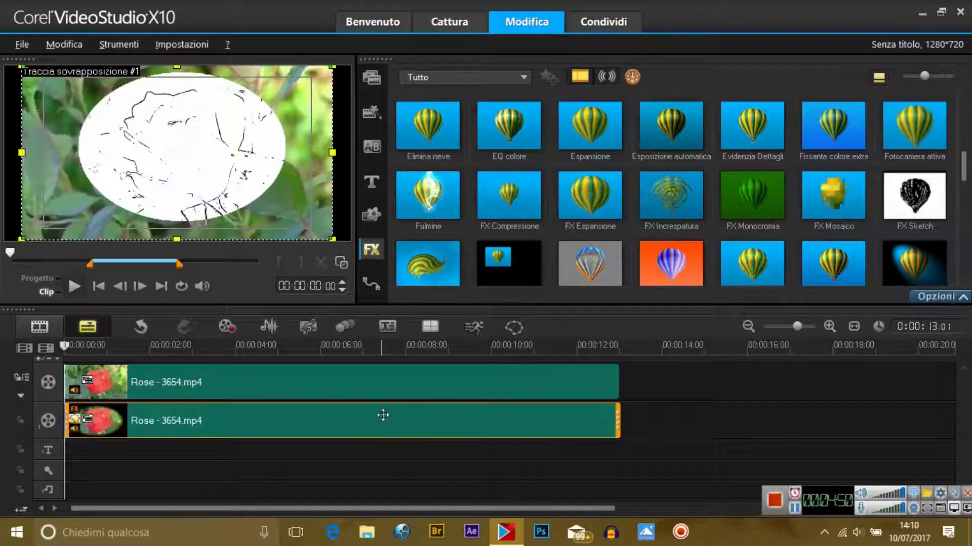
Play back the project to check the sketch effect inside the elliptical mask.
click(43, 277)
click(74, 286)
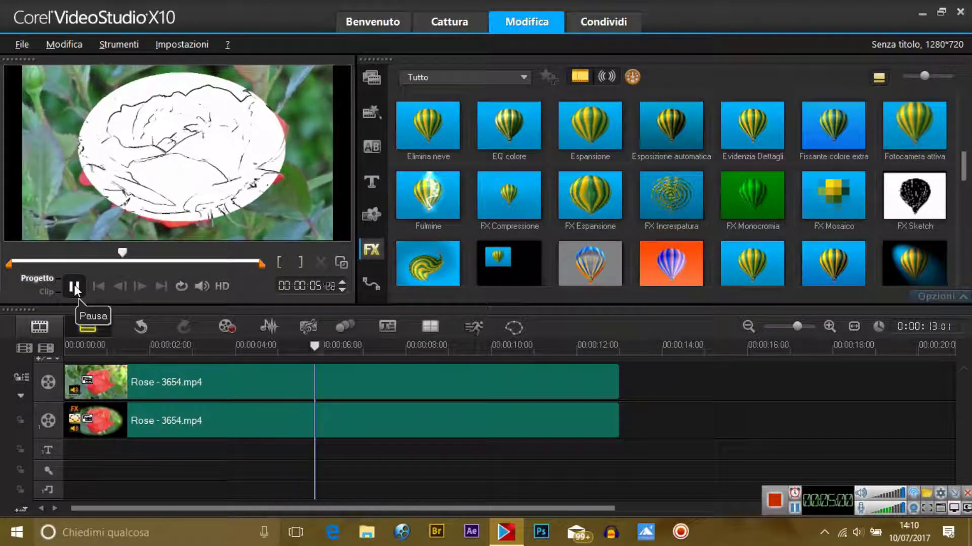
click(74, 286)
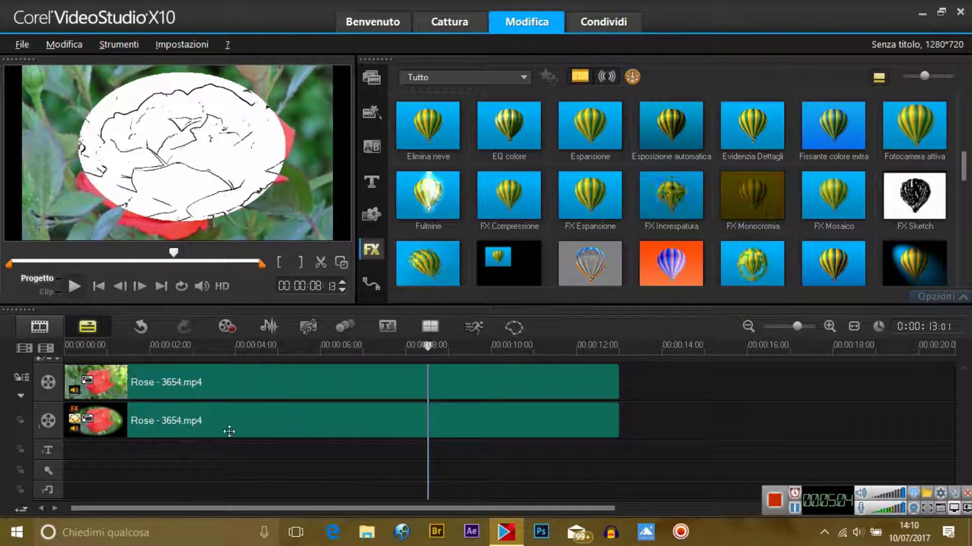
Open the overlay clip's options and choose the second preset in the first row for the FX Sketch filter.
click(255, 419)
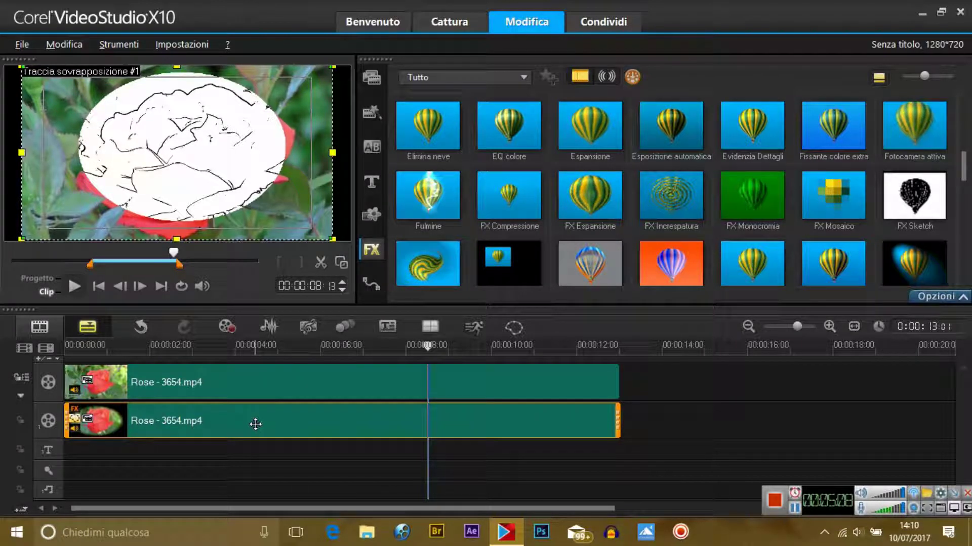
right_click(255, 424)
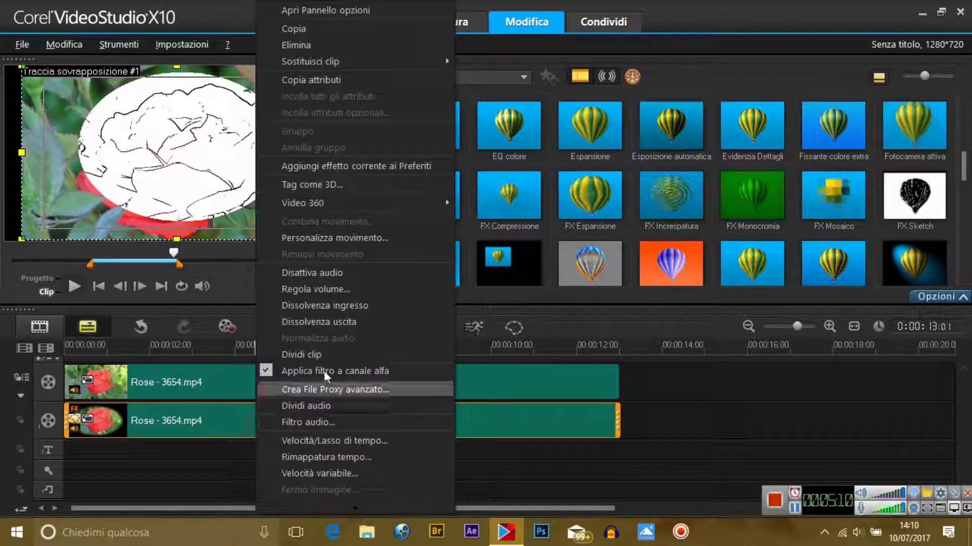
click(355, 11)
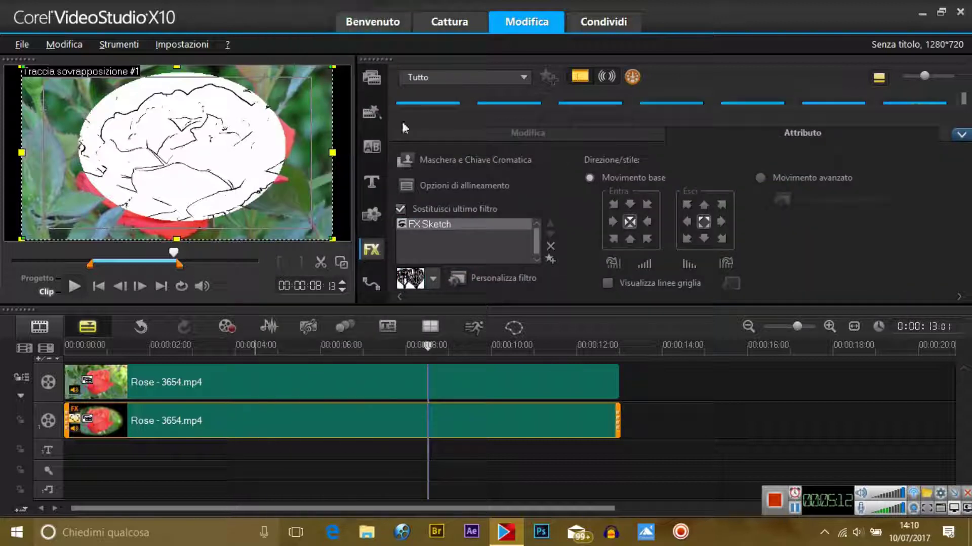
click(434, 282)
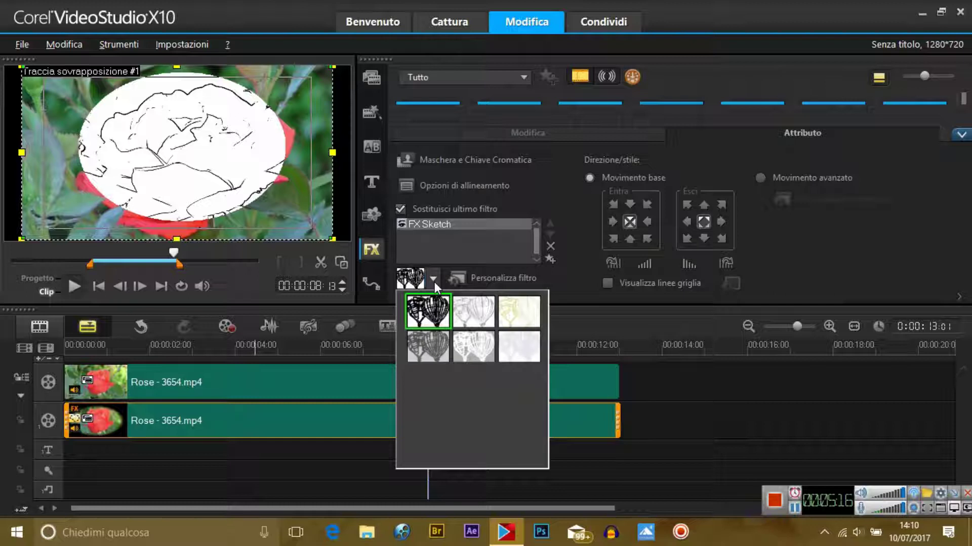
click(473, 316)
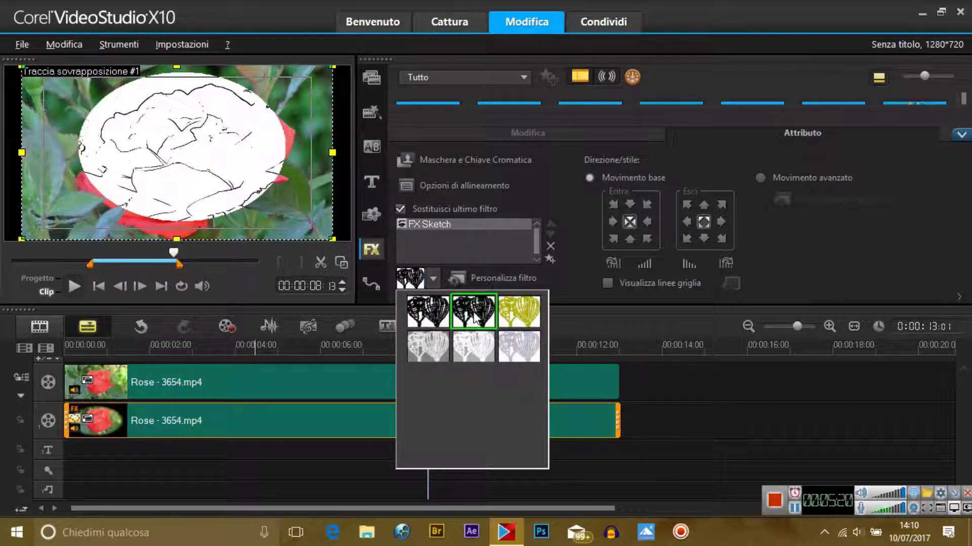
Open the FX Sketch filter customization and play its preview to examine the effect over time.
click(500, 278)
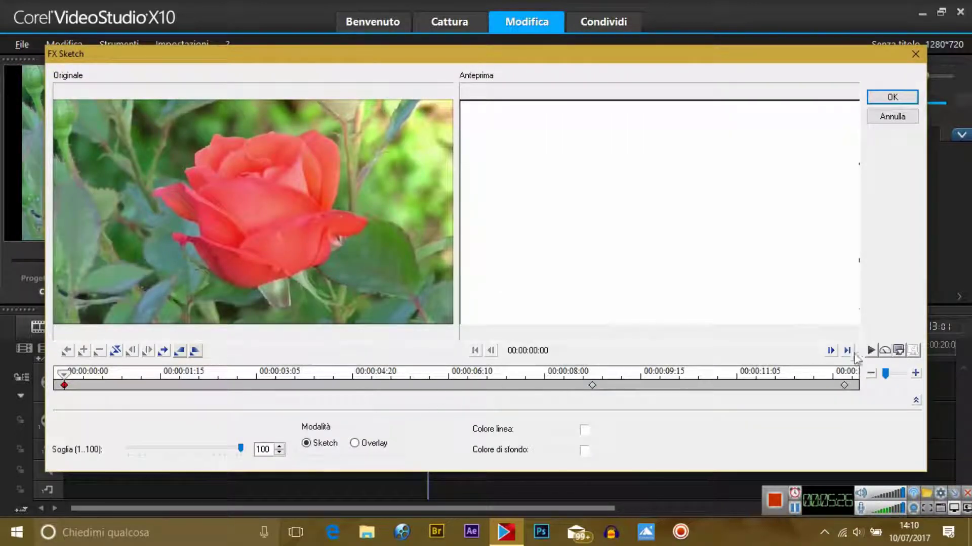
click(870, 348)
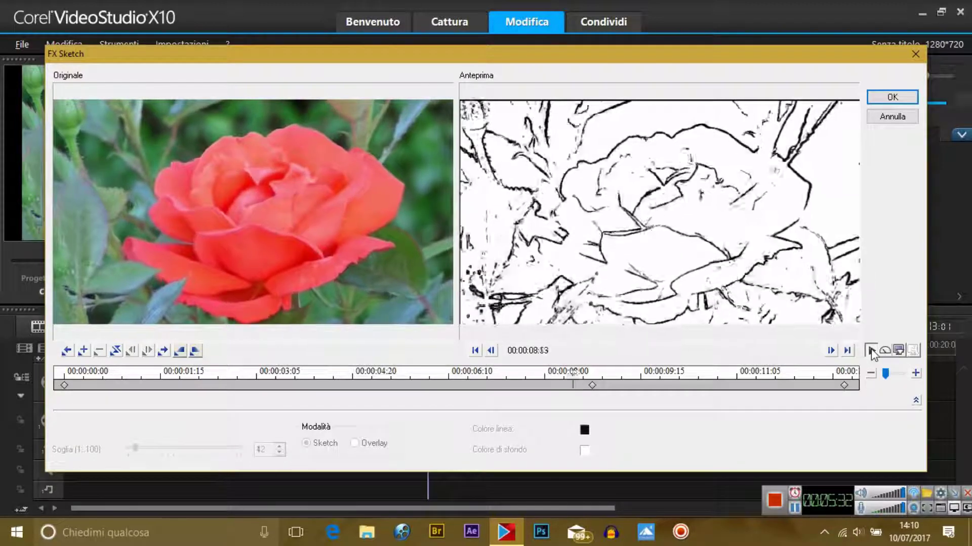
click(870, 350)
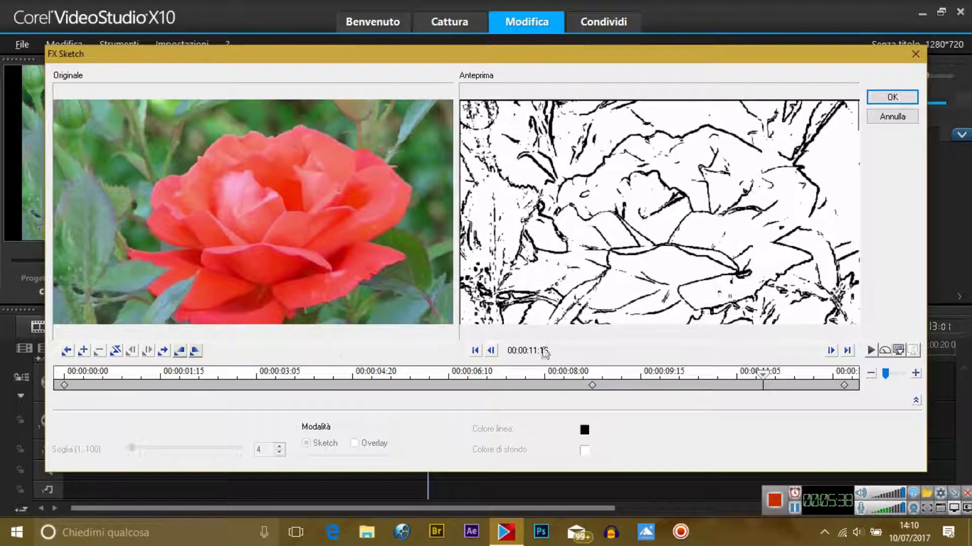
Set the FX Sketch line colour to light pink-purple #DE96DA at the first keyframe.
click(64, 387)
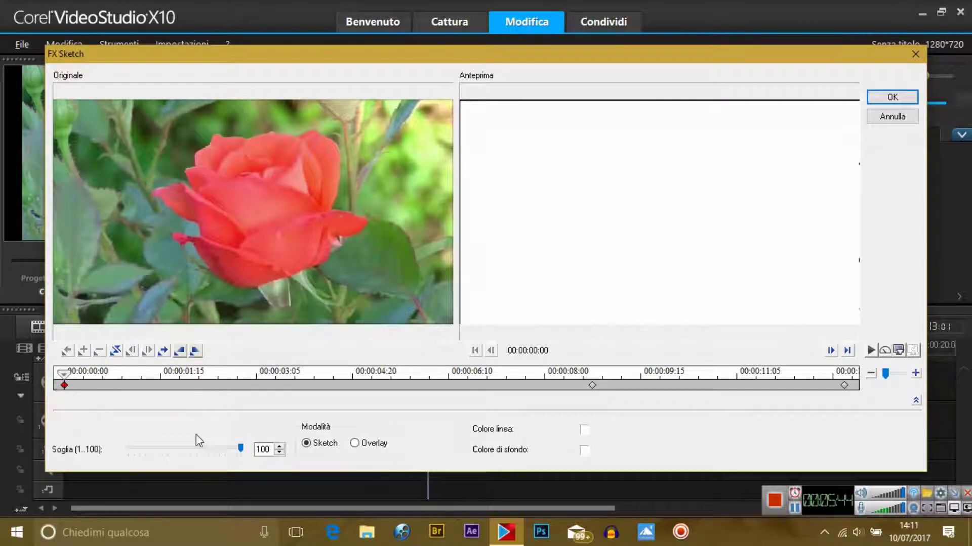
click(584, 429)
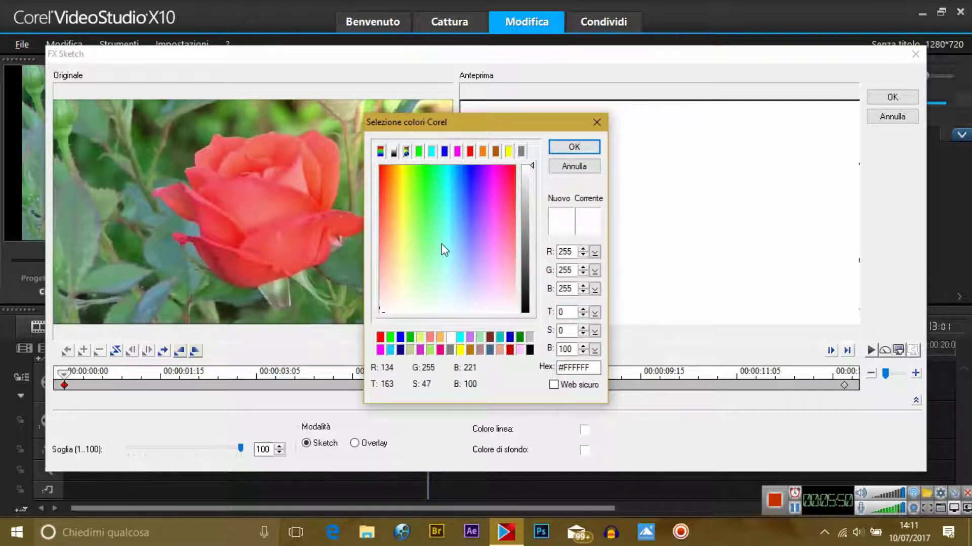
click(503, 176)
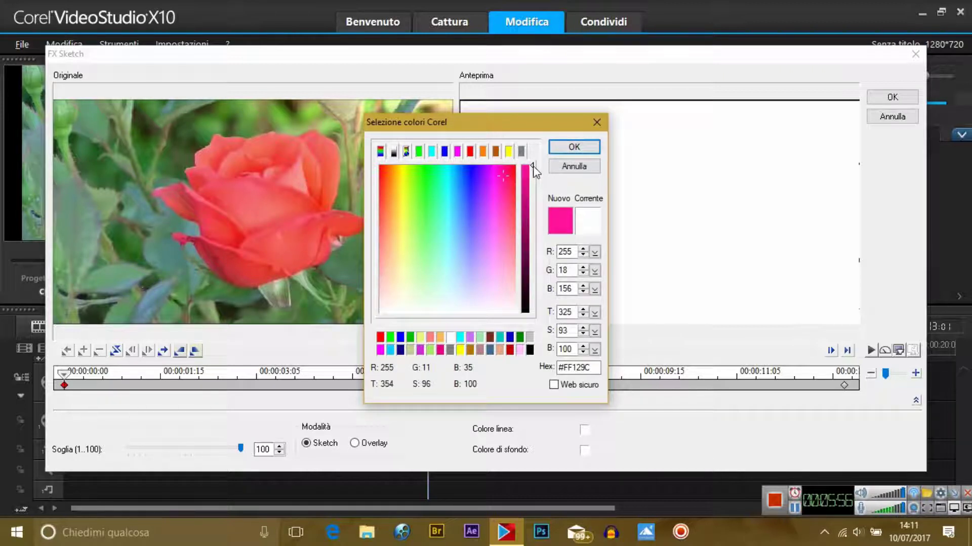
mouse_move(531, 163)
mouse_down()
mouse_move(523, 187)
mouse_move(503, 178)
mouse_move(494, 264)
mouse_up()
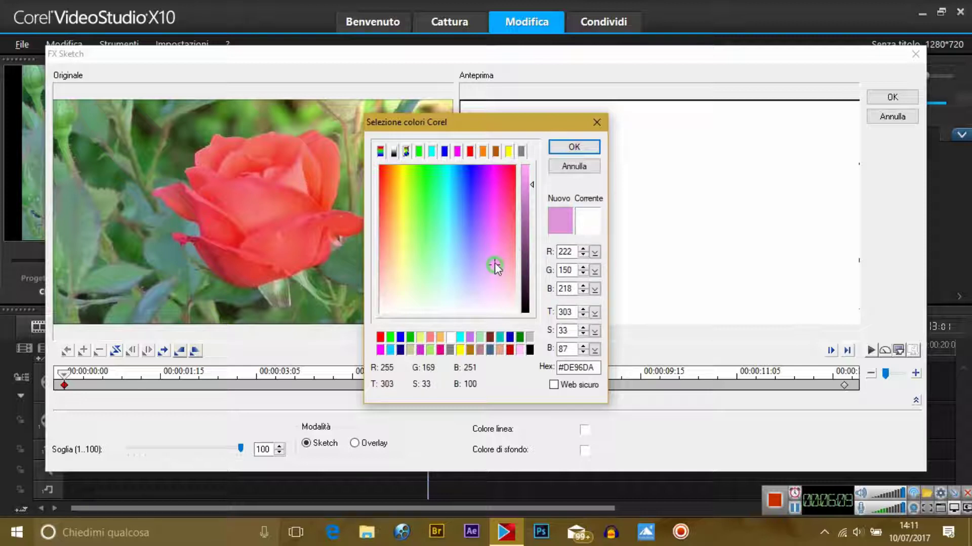
click(573, 152)
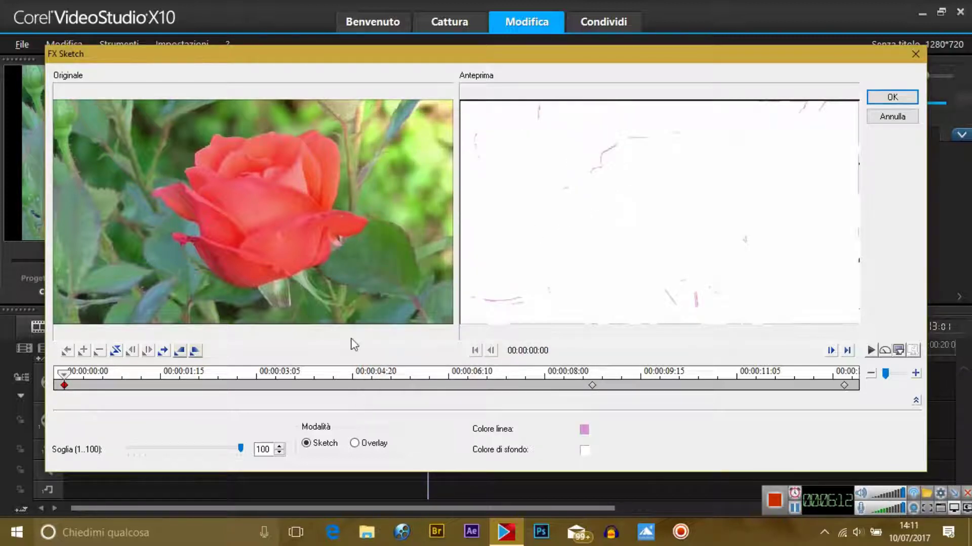
Set the FX Sketch line colour to purple #922498 at the last keyframe, 00:00:13:00.
click(843, 386)
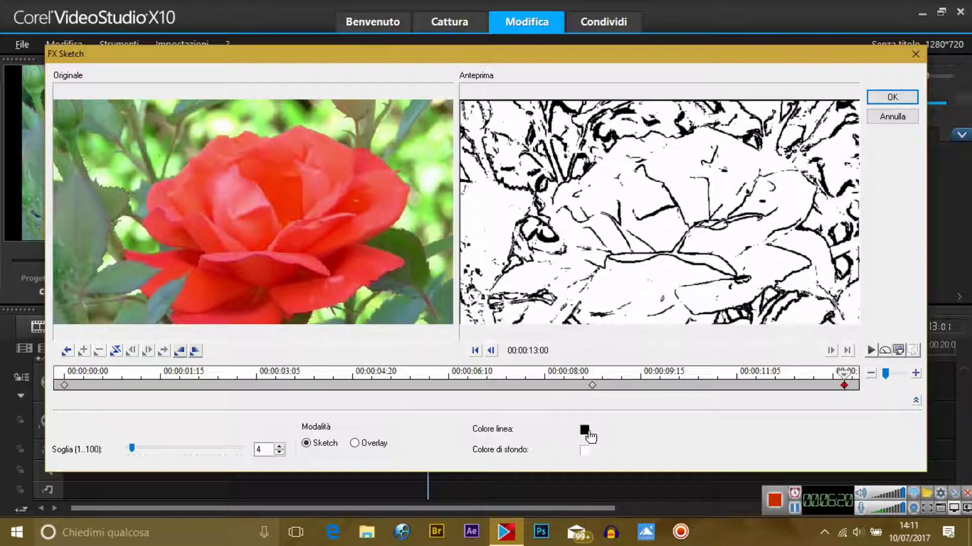
click(585, 430)
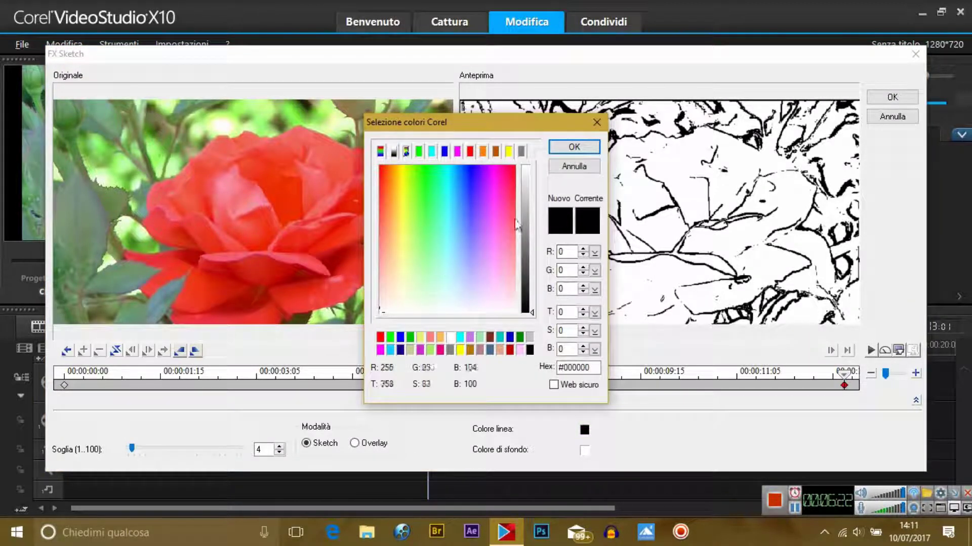
drag(382, 310, 500, 197)
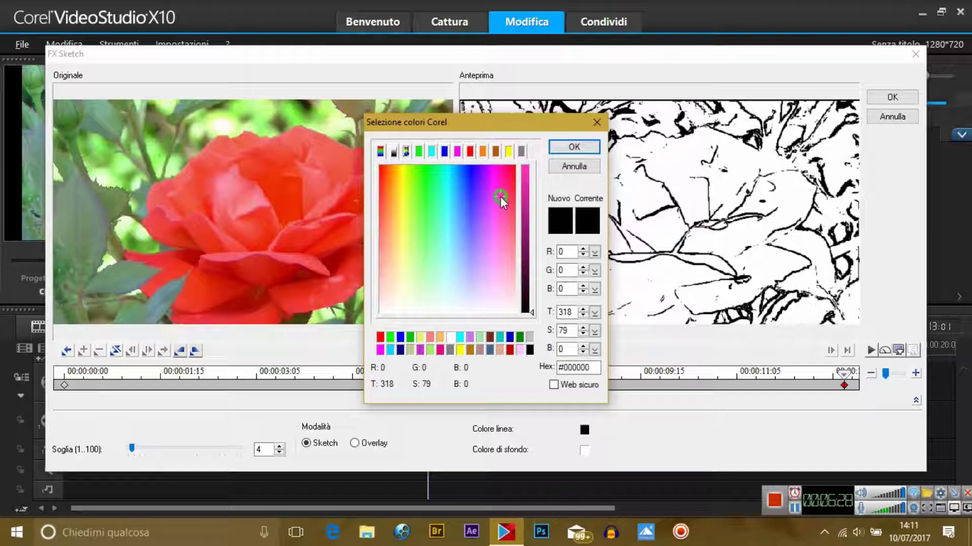
mouse_move(532, 312)
mouse_down()
mouse_move(531, 216)
mouse_move(522, 226)
mouse_move(503, 196)
mouse_move(498, 207)
mouse_move(506, 172)
mouse_move(493, 201)
mouse_up()
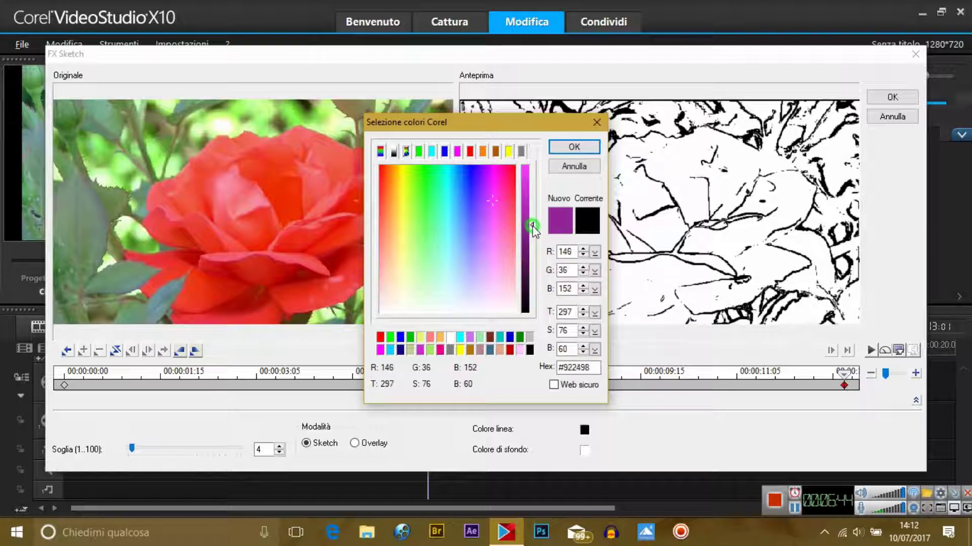
click(574, 147)
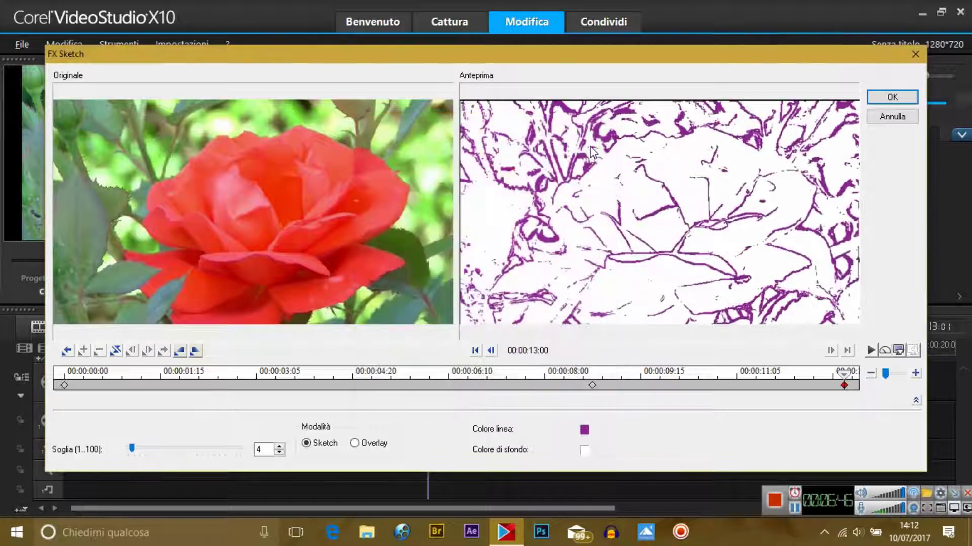
Set the background colour to pale pink #FFD8F8 at the last keyframe and preview the sketch effect.
click(582, 453)
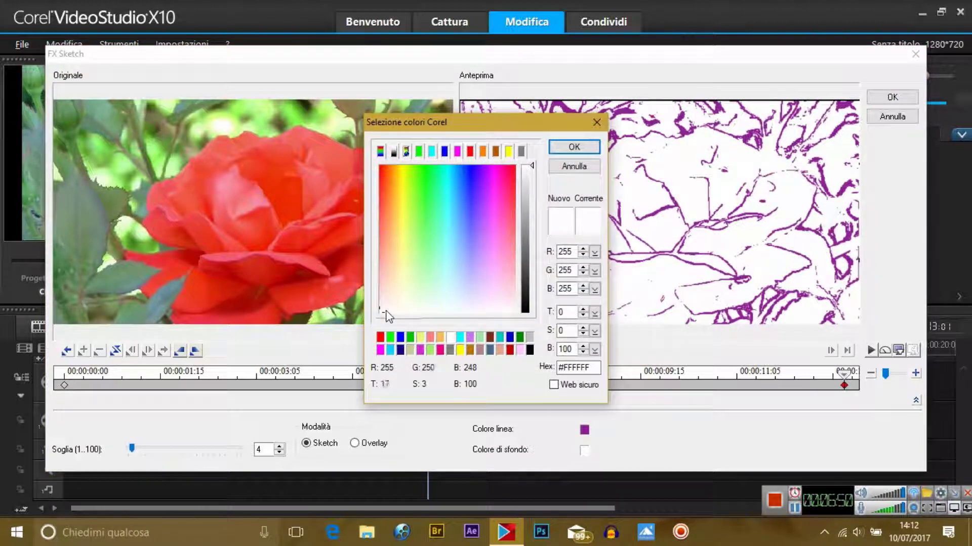
mouse_move(385, 311)
mouse_down()
mouse_move(399, 280)
mouse_move(478, 283)
mouse_up()
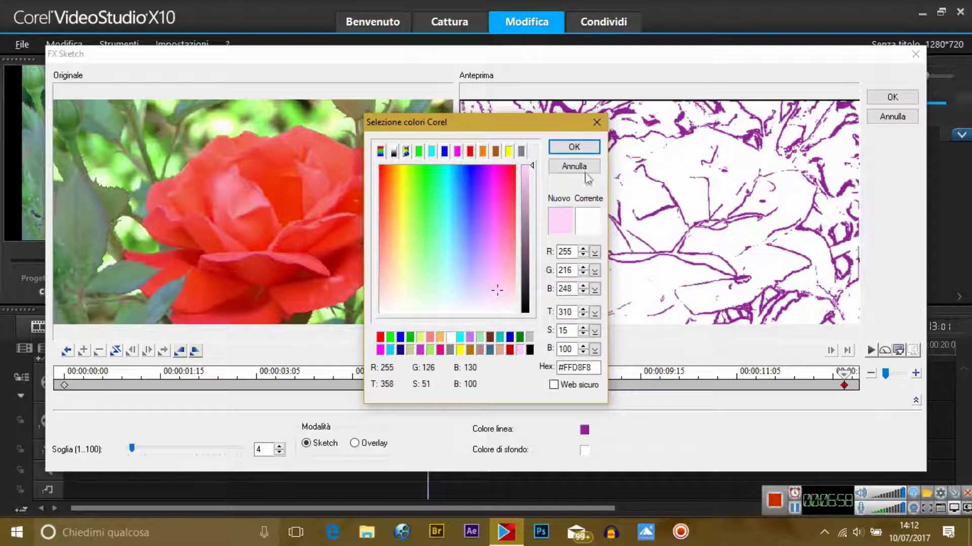
click(587, 146)
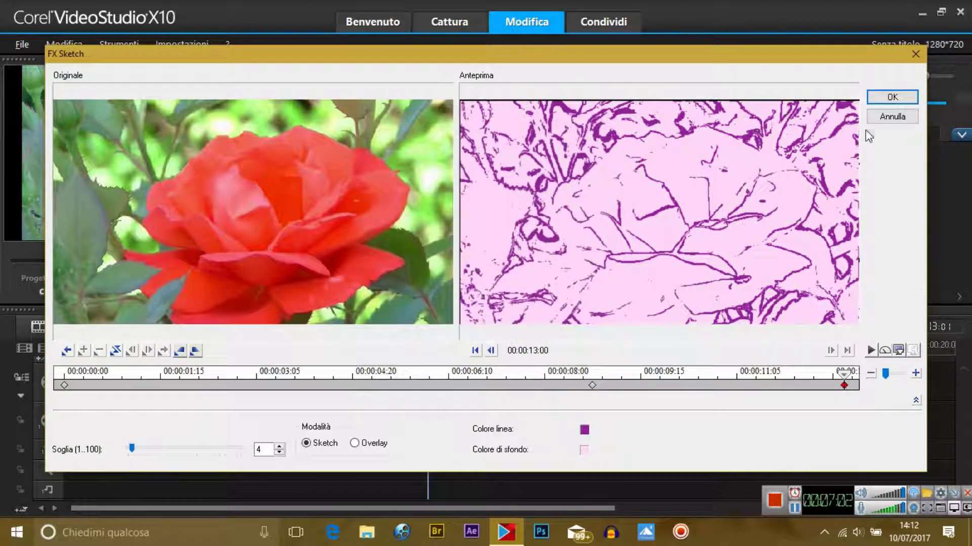
click(871, 350)
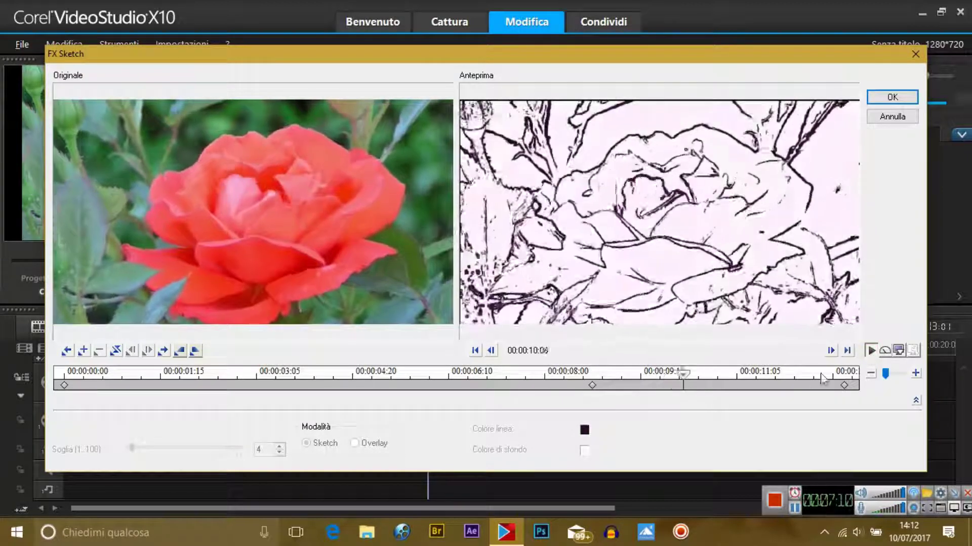
click(871, 350)
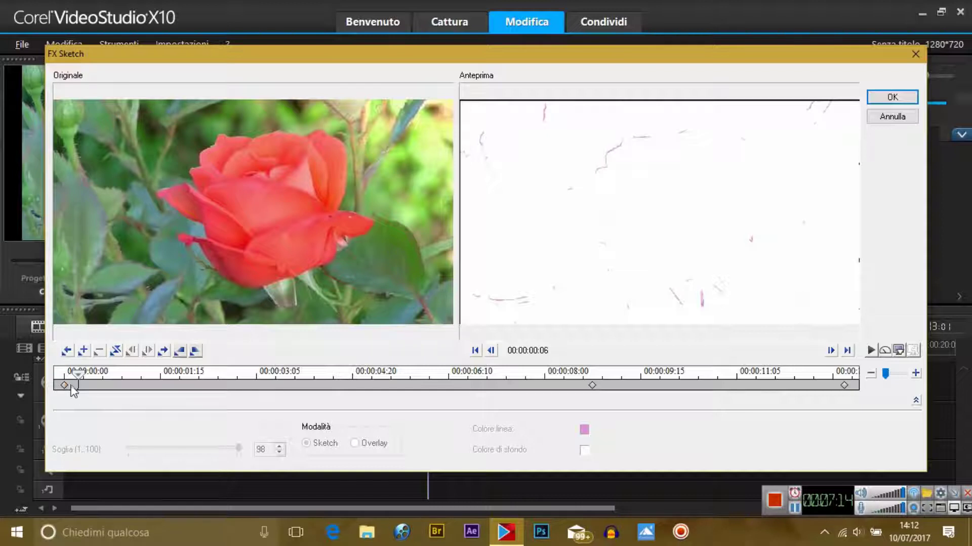
Add a keyframe at 00:00:06:01 with a brighter magenta-purple line colour, preview the effect and accept the FX Sketch settings.
click(63, 385)
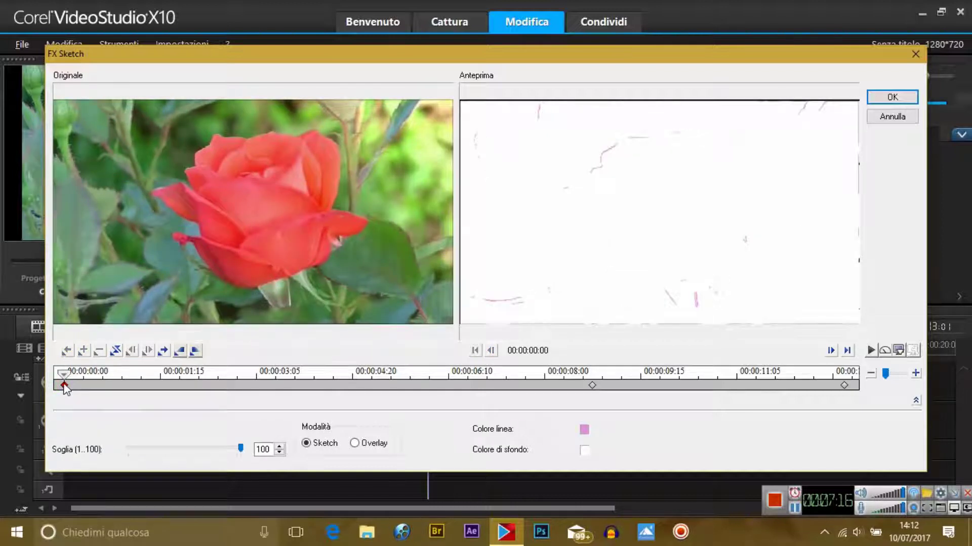
drag(65, 374, 426, 375)
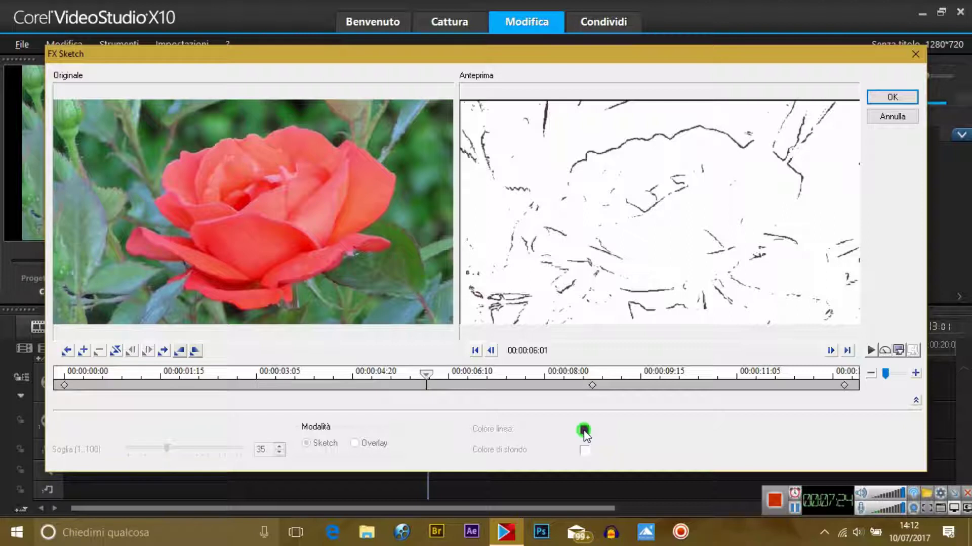
click(82, 350)
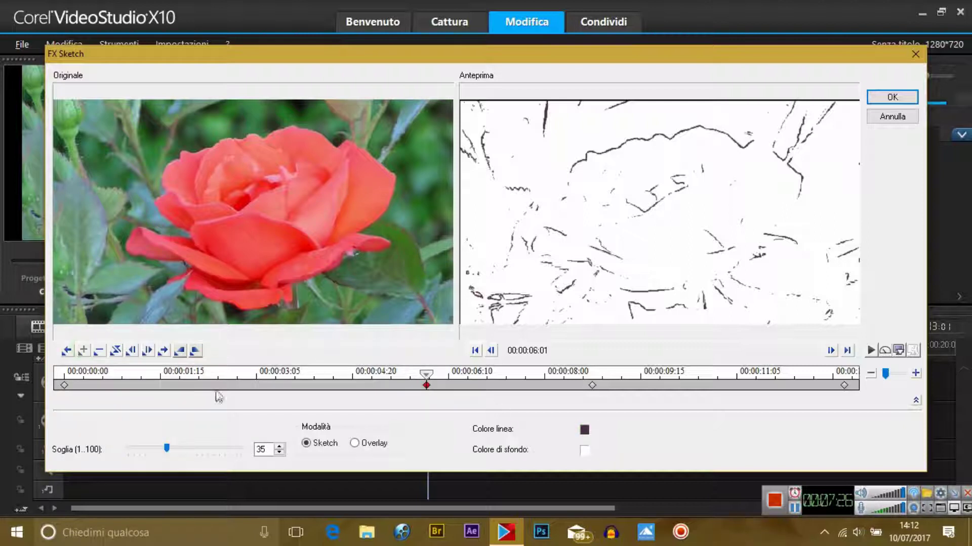
click(585, 431)
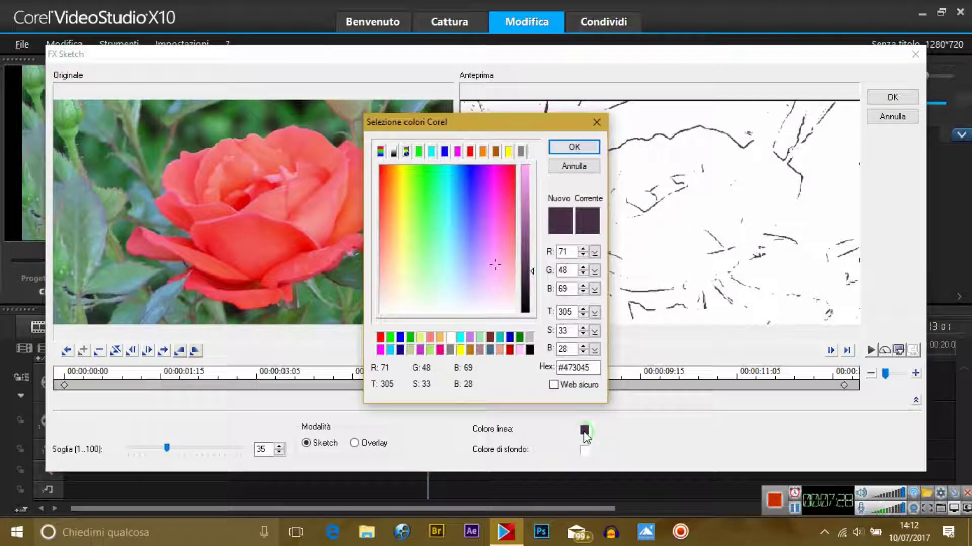
mouse_move(532, 275)
mouse_down()
mouse_move(534, 250)
mouse_move(502, 247)
mouse_up()
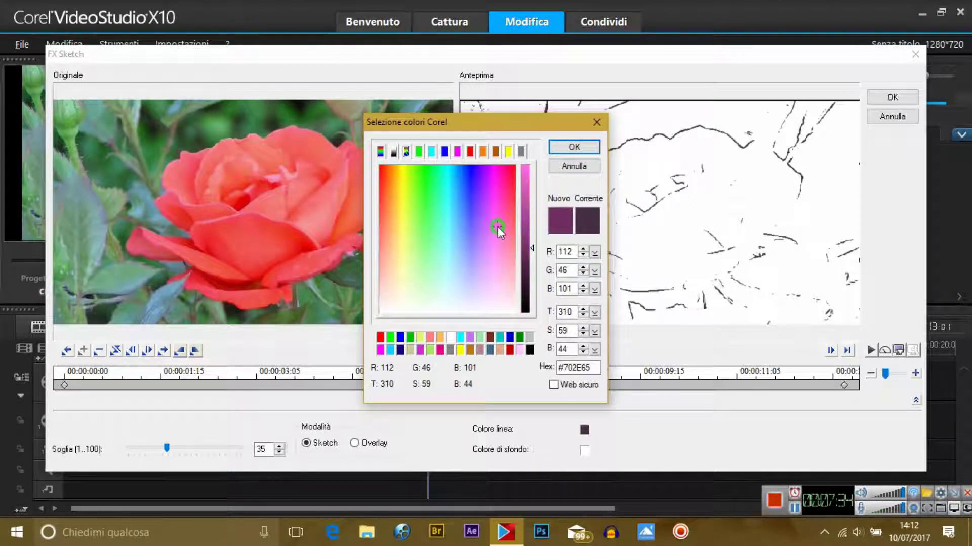
mouse_move(496, 226)
mouse_down()
mouse_move(491, 233)
mouse_move(532, 212)
mouse_up()
click(564, 151)
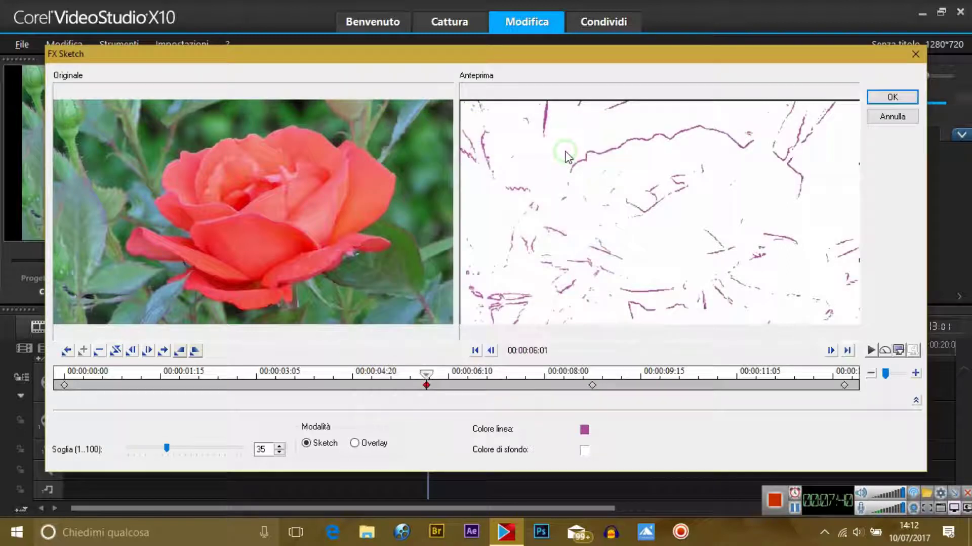
click(869, 353)
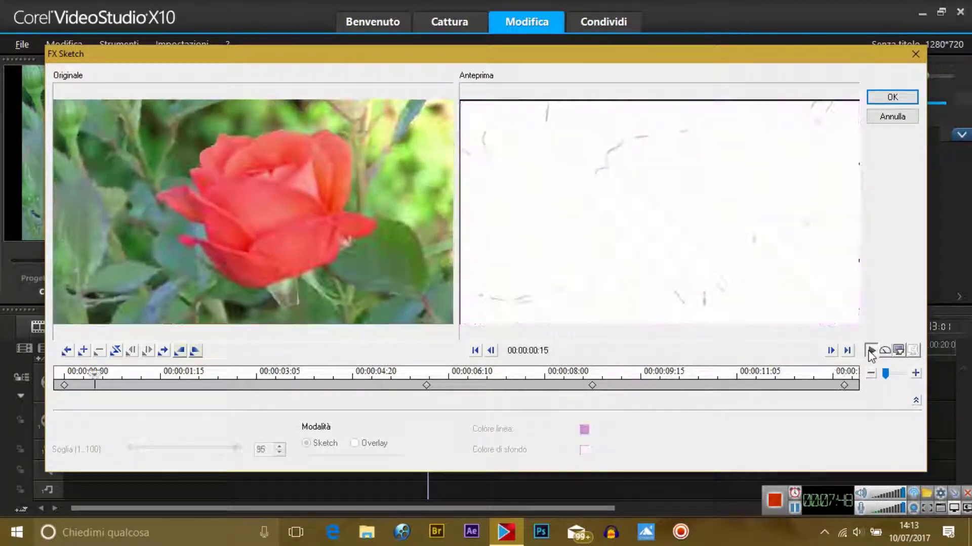
click(892, 97)
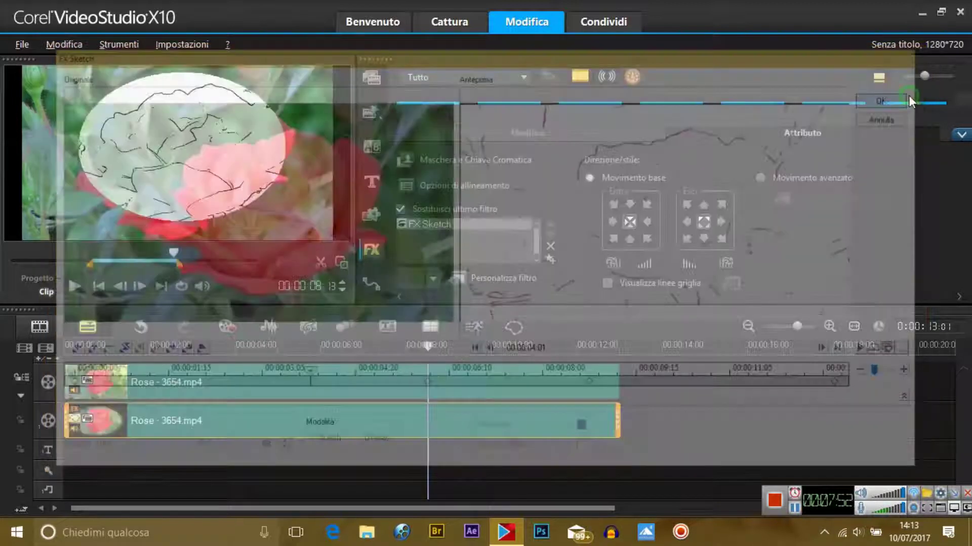
Play back the whole project to check the coloured sketch effect inside the elliptical mask.
click(38, 277)
click(75, 288)
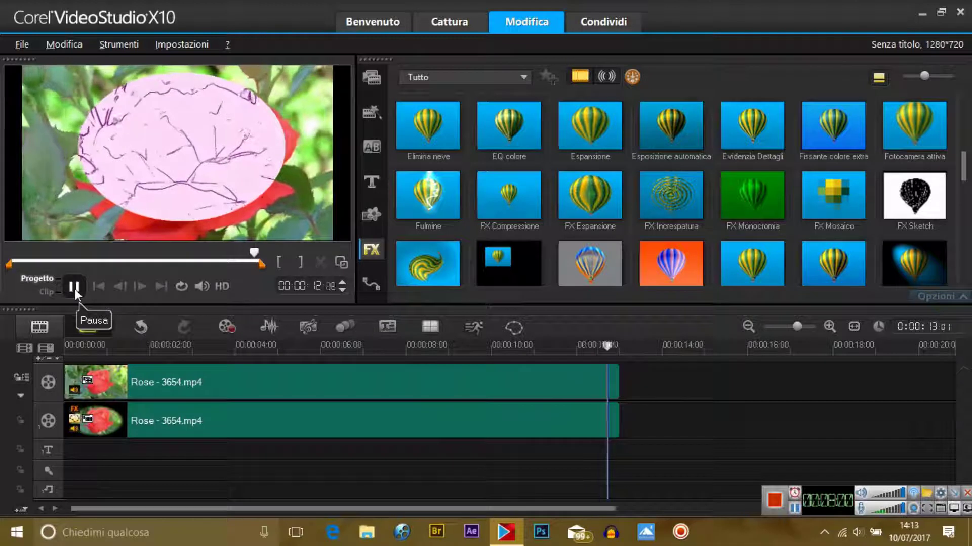
click(75, 288)
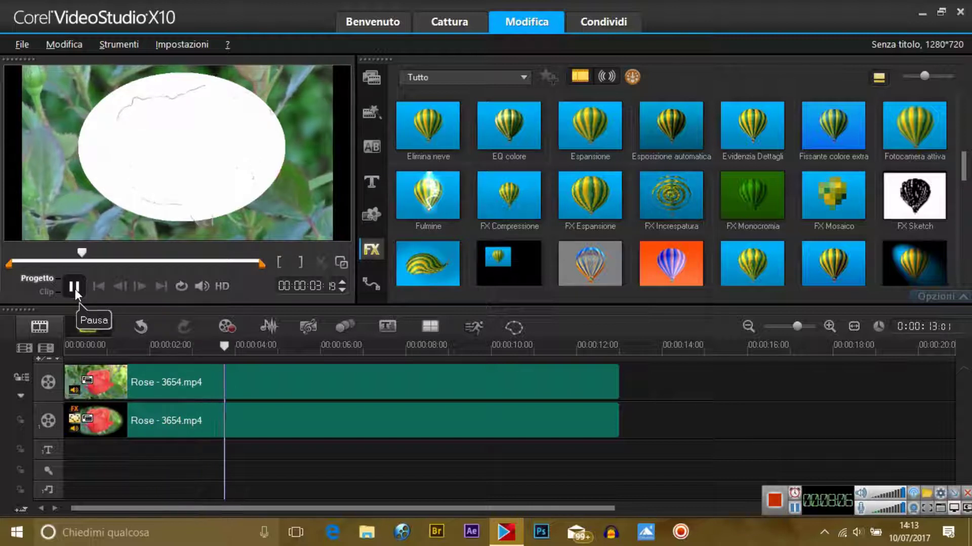
click(75, 289)
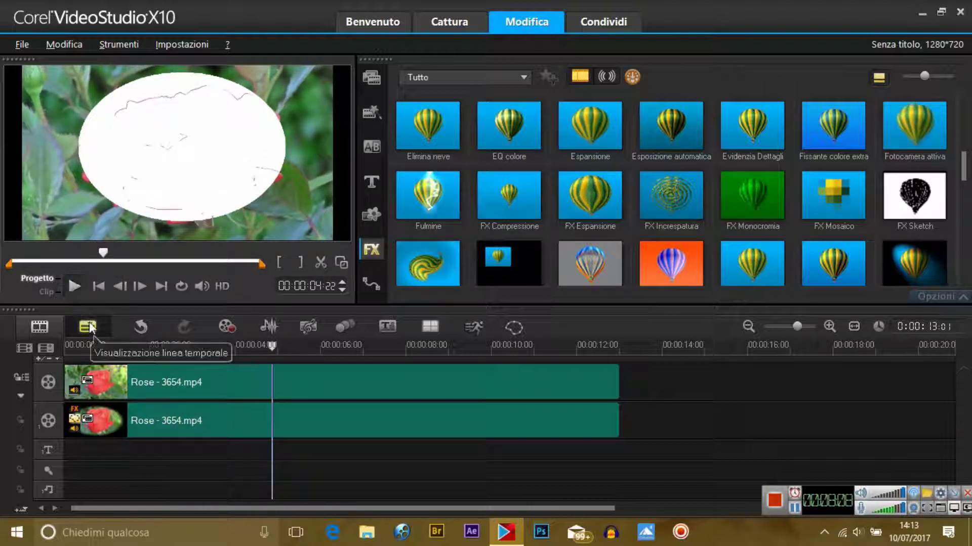
Open the overlay rose clip's options and delete the FX Sketch filter from it.
click(328, 424)
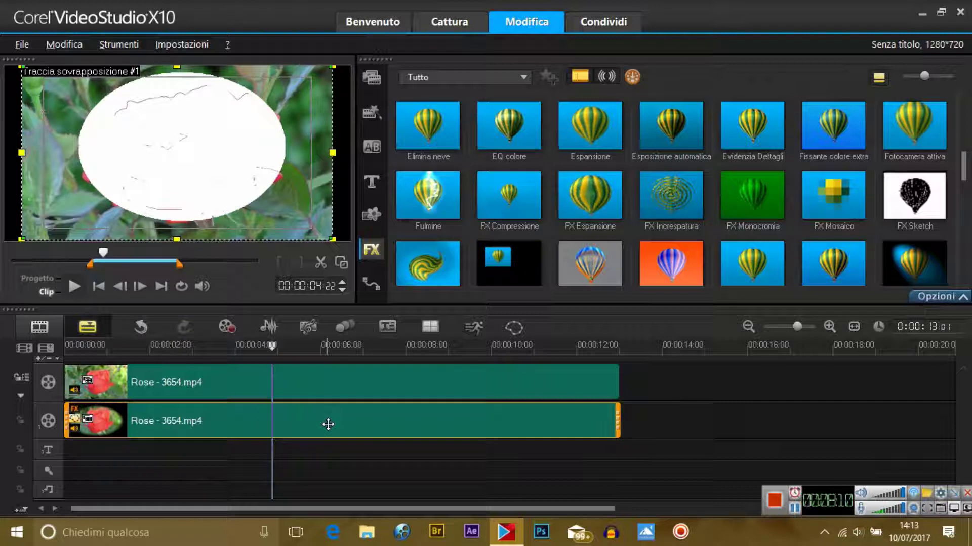
right_click(328, 424)
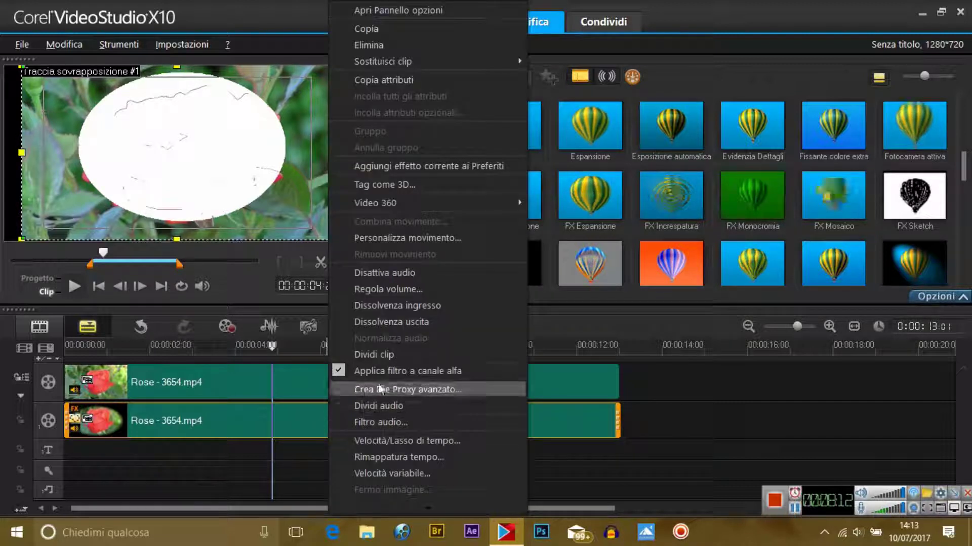
click(461, 11)
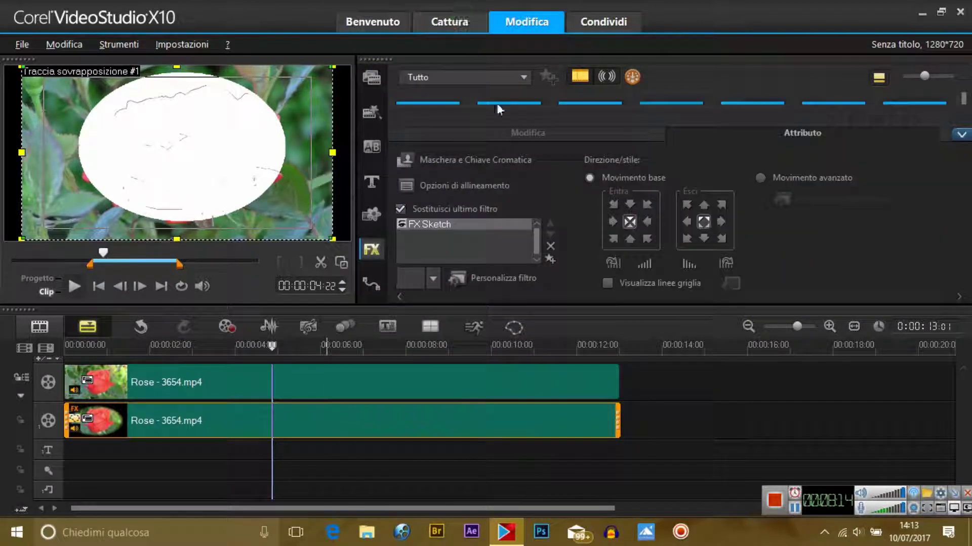
click(551, 247)
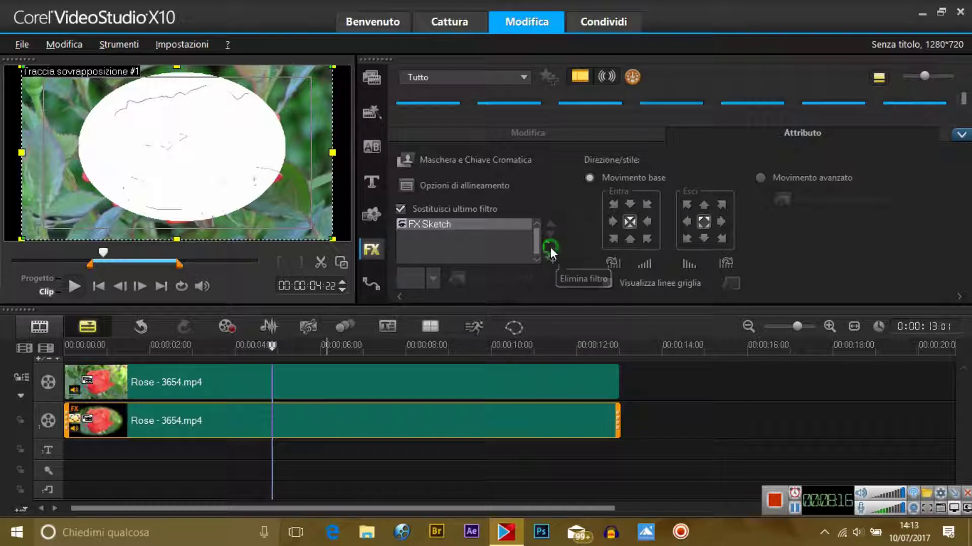
Apply the Regolazione Video filter to the masked overlay clip and play back the whole project.
click(961, 135)
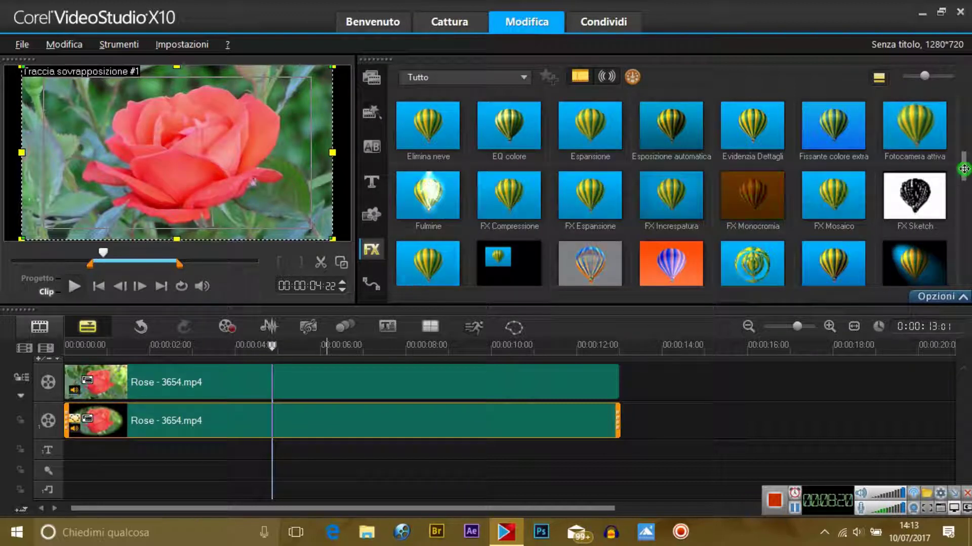
drag(964, 169, 964, 196)
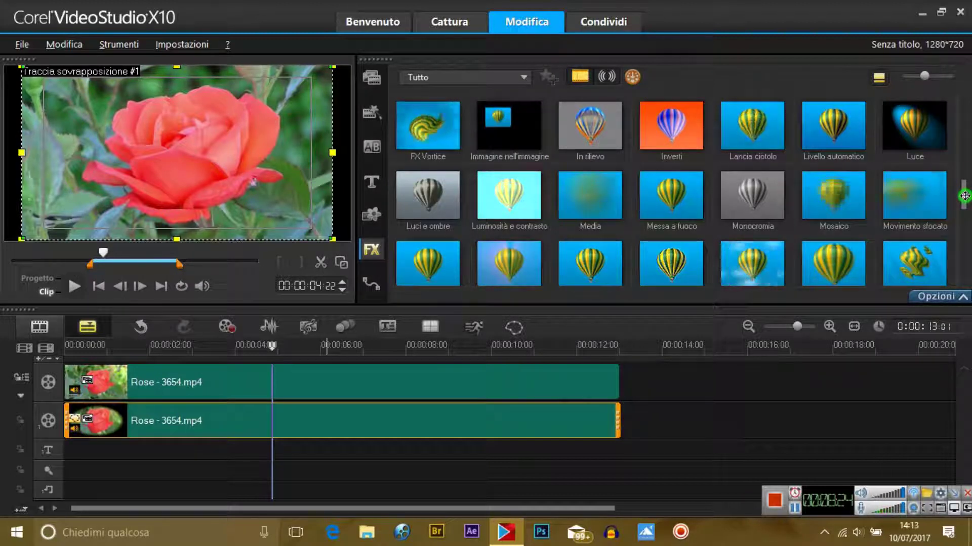
drag(965, 196, 964, 221)
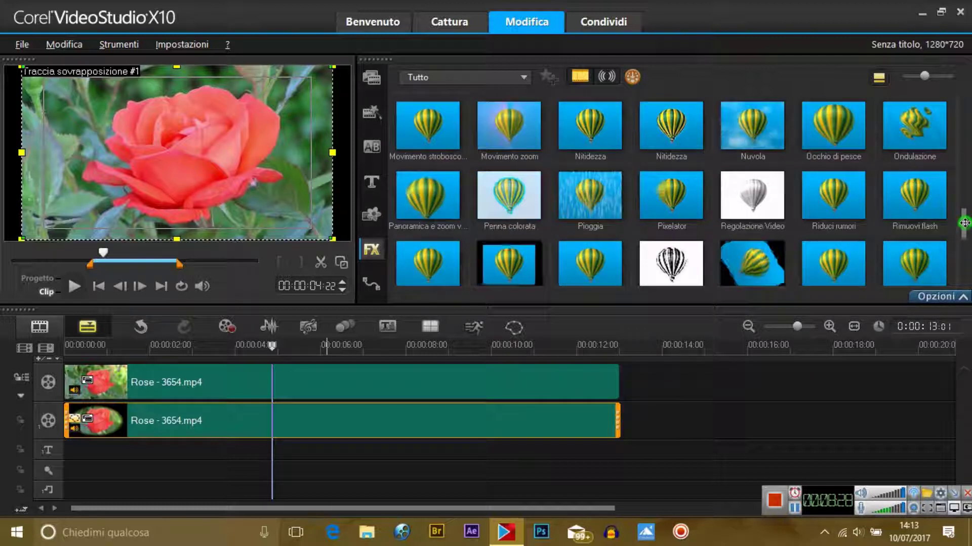
click(748, 193)
drag(751, 190, 371, 423)
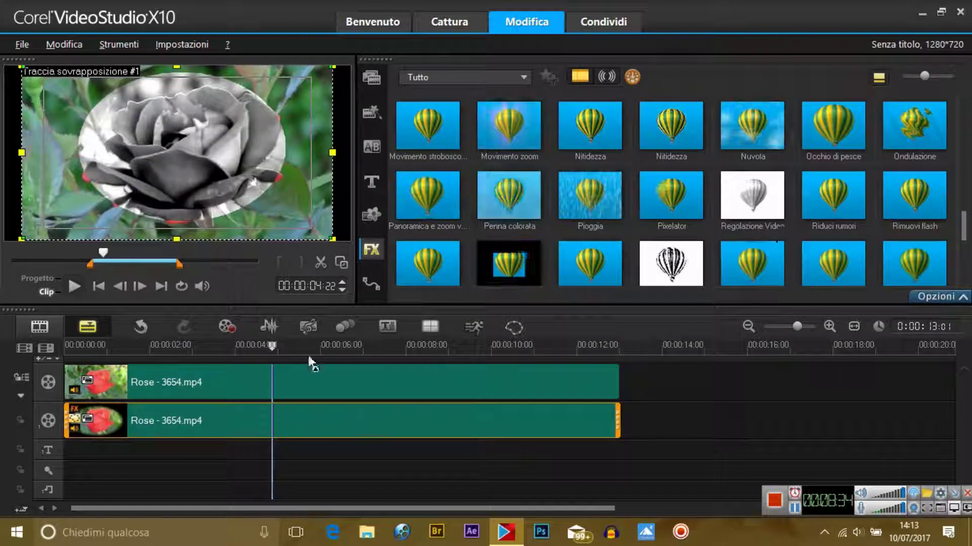
click(44, 278)
click(71, 287)
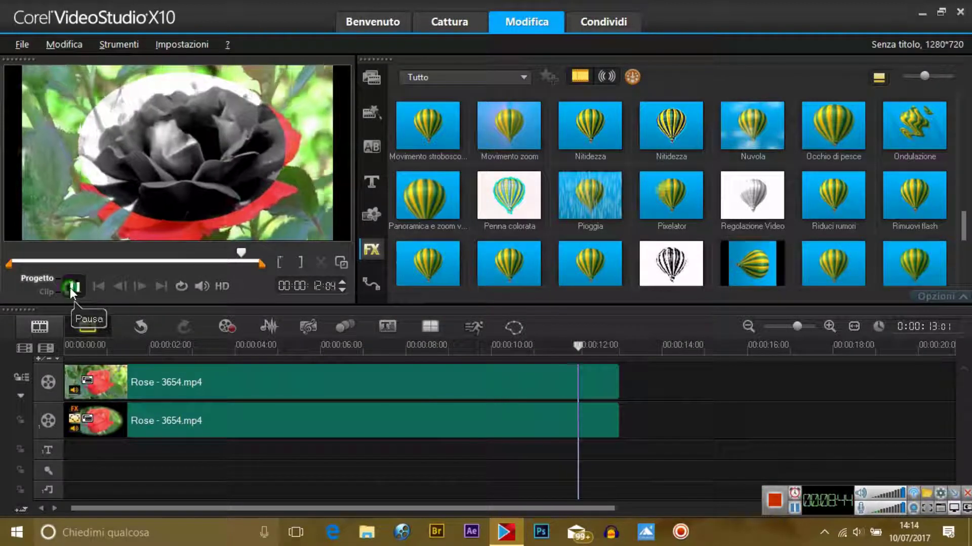
Stop the playback, open the overlay rose clip's mask for editing and clear its existing elliptical mask.
click(74, 287)
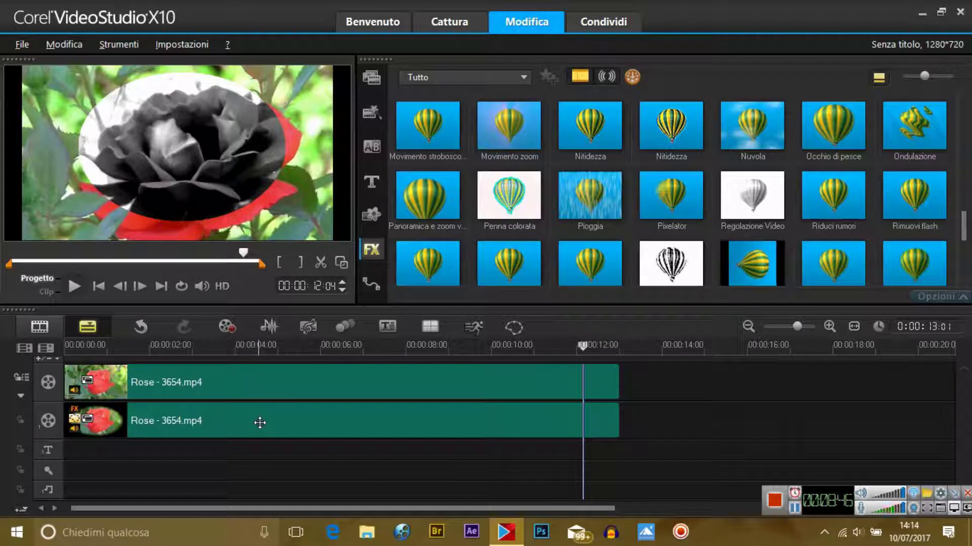
click(260, 423)
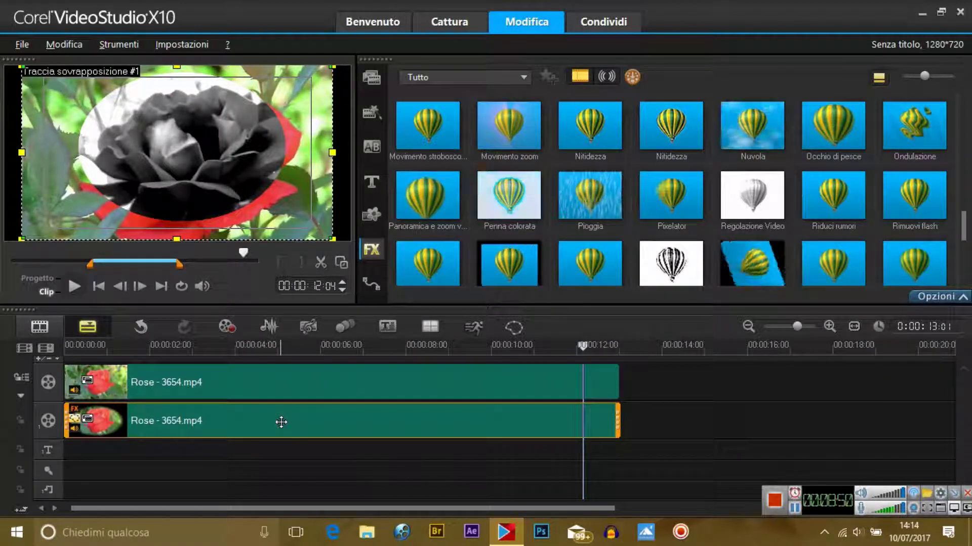
right_click(339, 421)
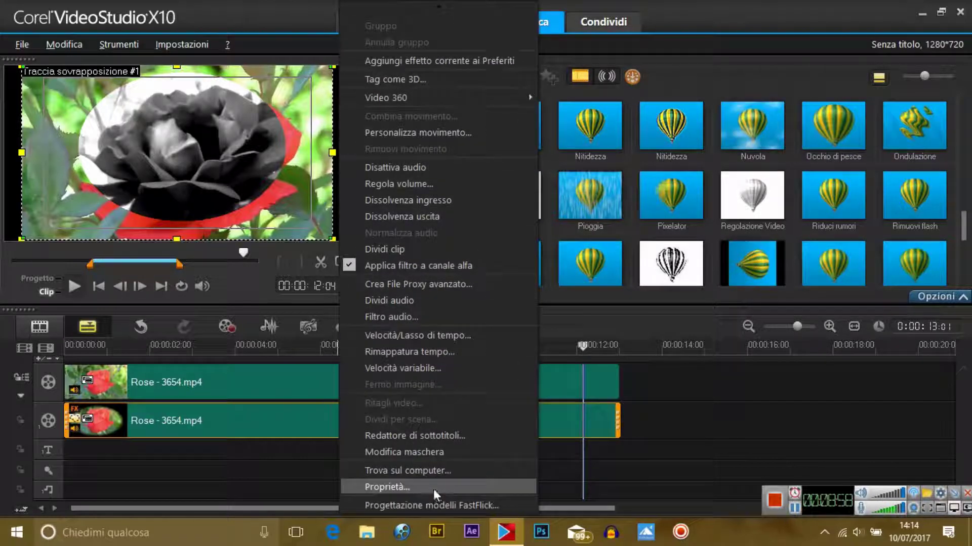
click(417, 454)
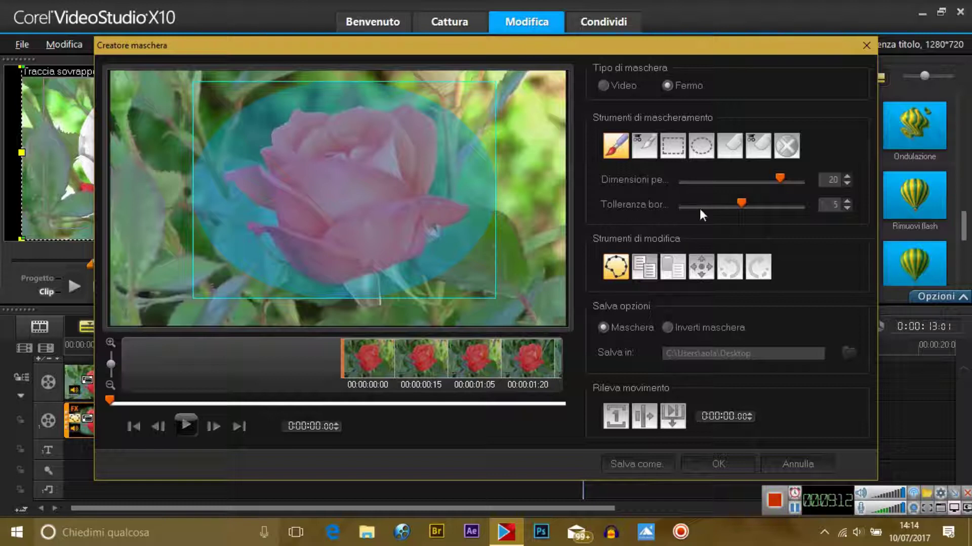
click(793, 150)
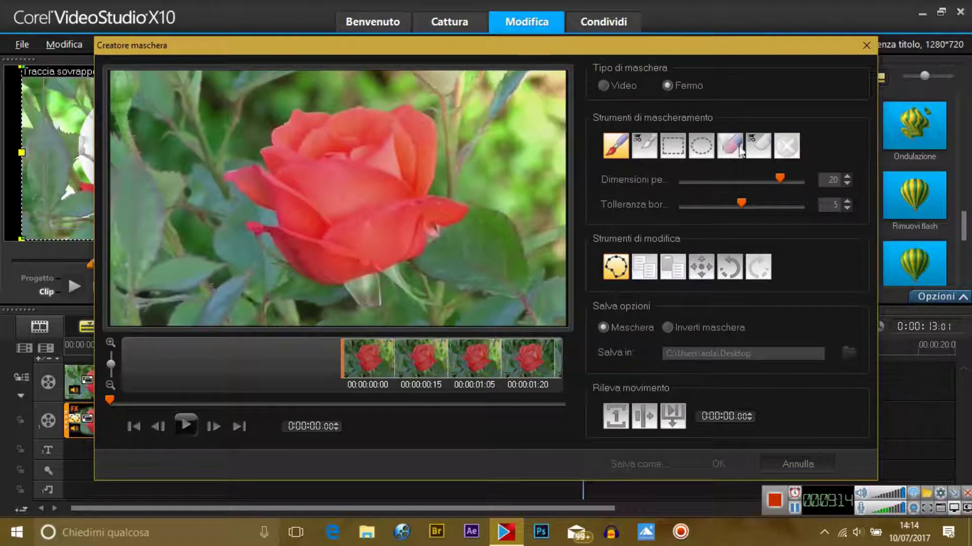
Draw a larger elliptical still mask around the whole rose and accept the mask.
click(702, 147)
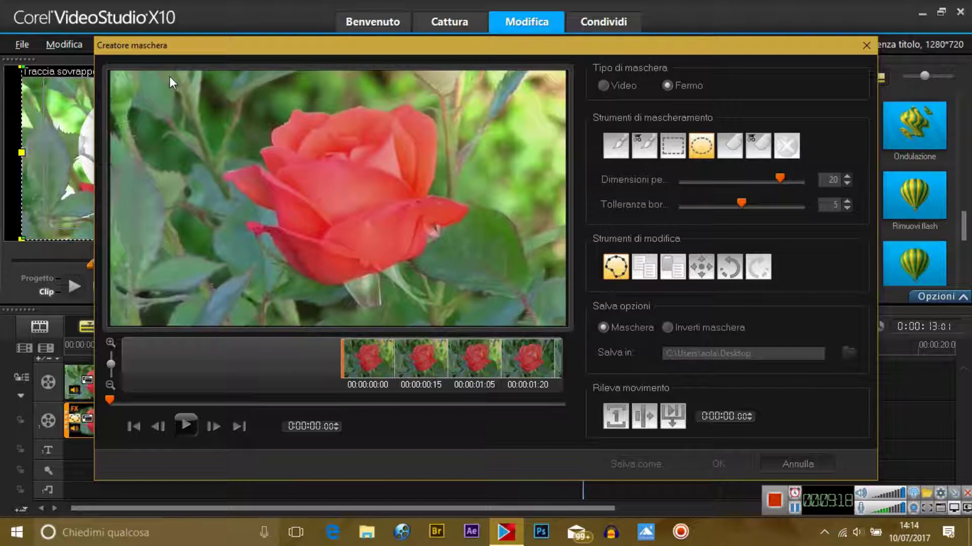
click(184, 77)
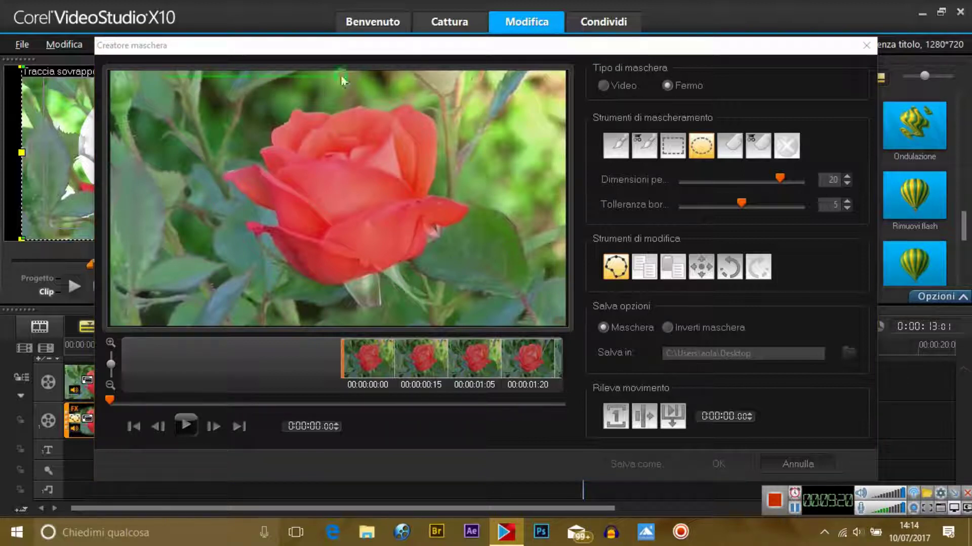
drag(457, 76, 513, 312)
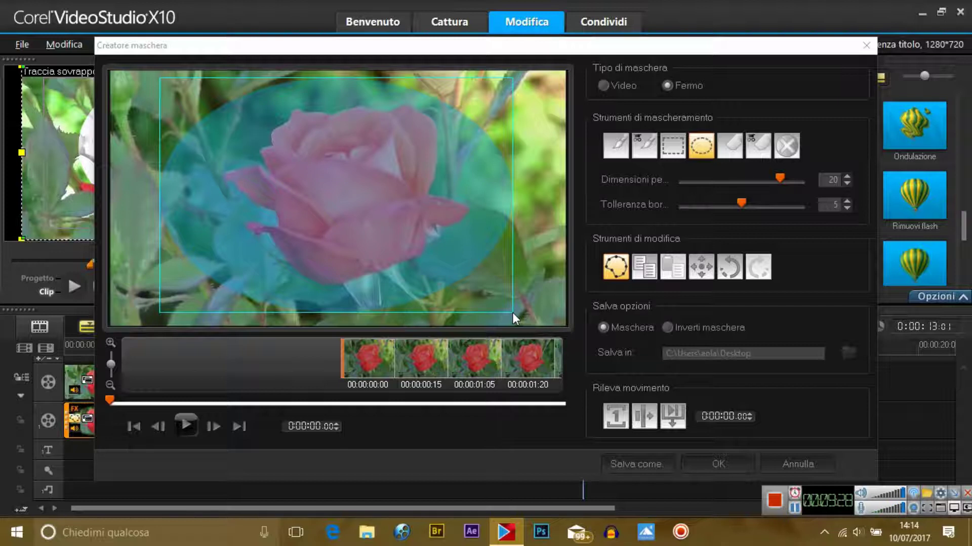
click(706, 468)
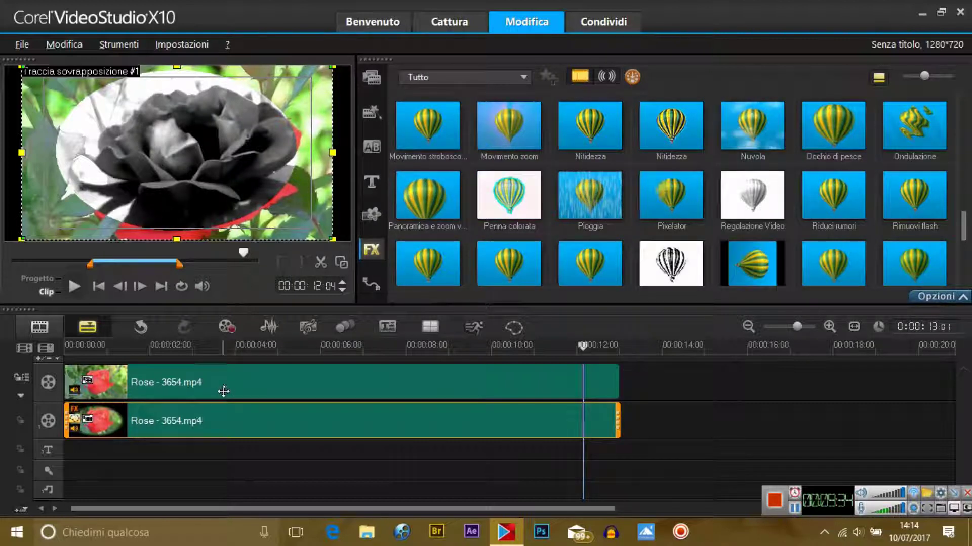
Play back part of the project from about 00:00:02:12 to check the enlarged mask around the rose.
drag(582, 345, 169, 345)
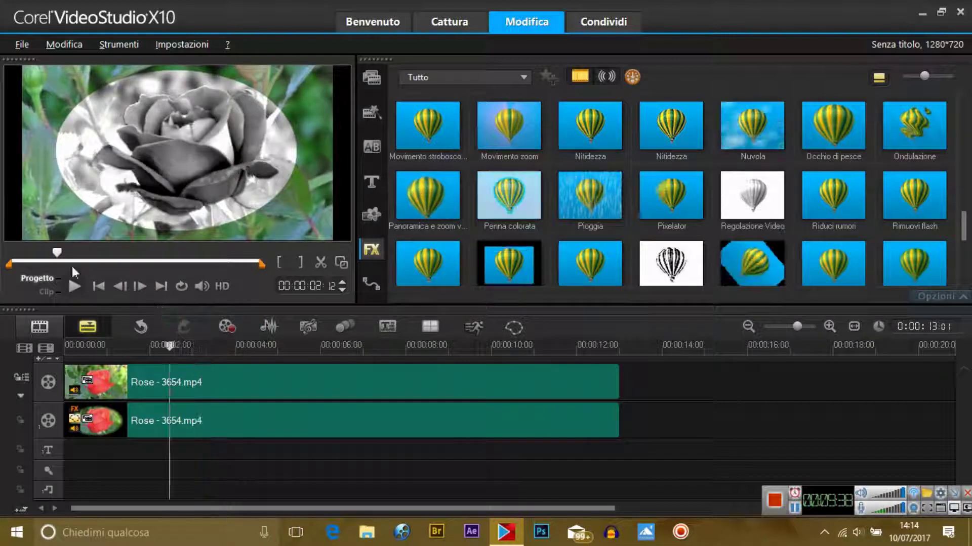
click(72, 287)
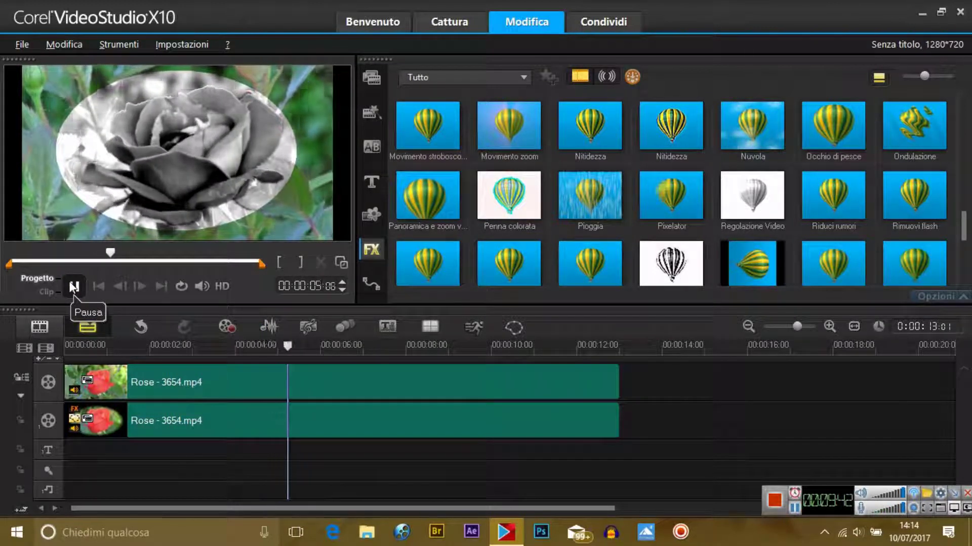
click(73, 287)
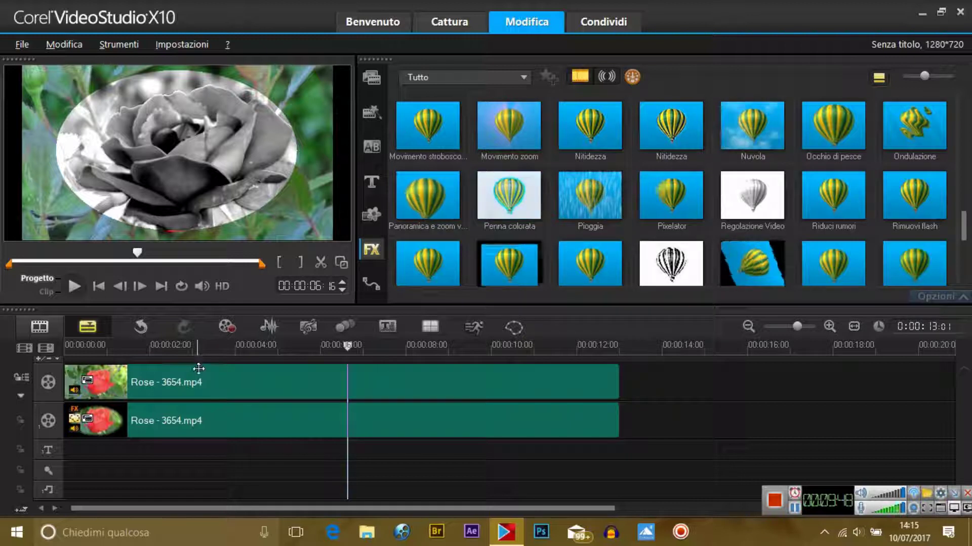
Open the overlay rose clip's options and delete the Regolazione Video filter from it.
click(242, 417)
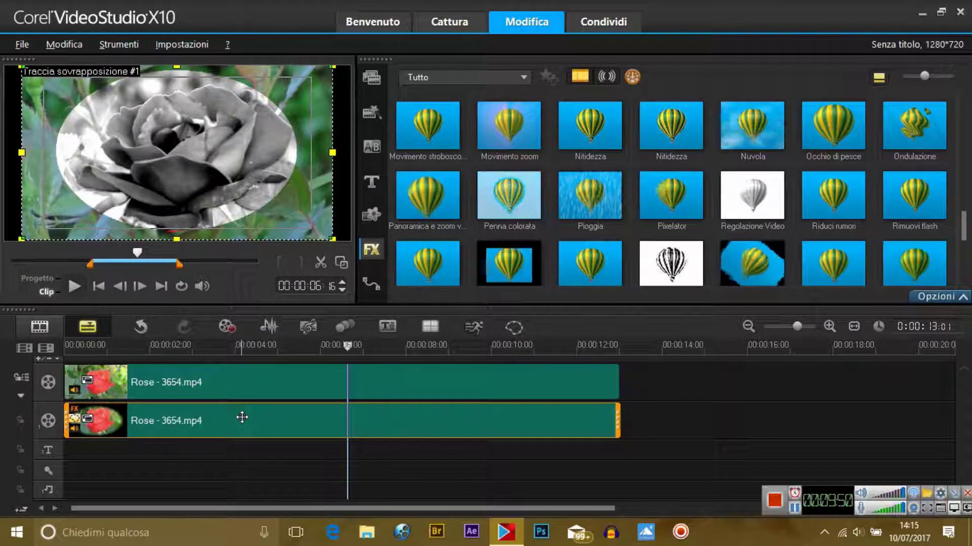
right_click(243, 417)
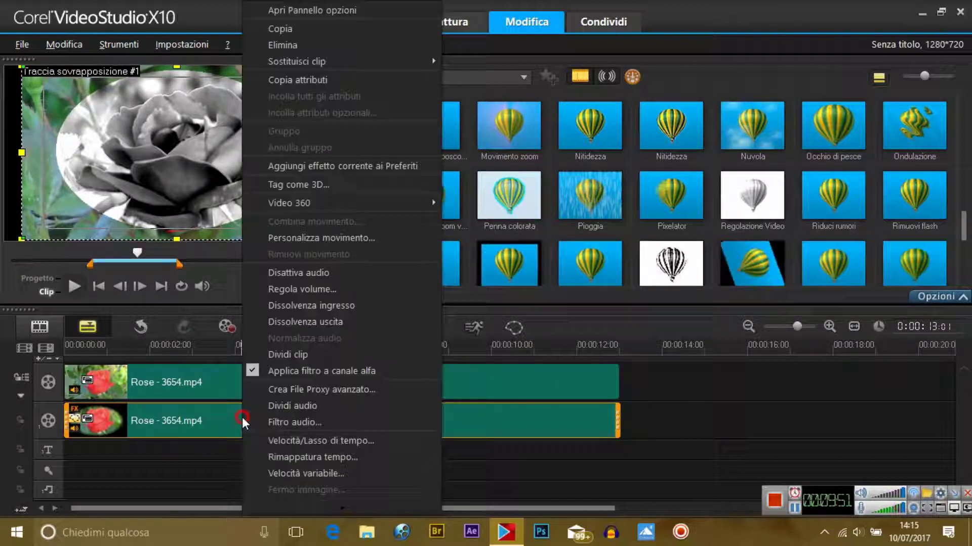
click(359, 11)
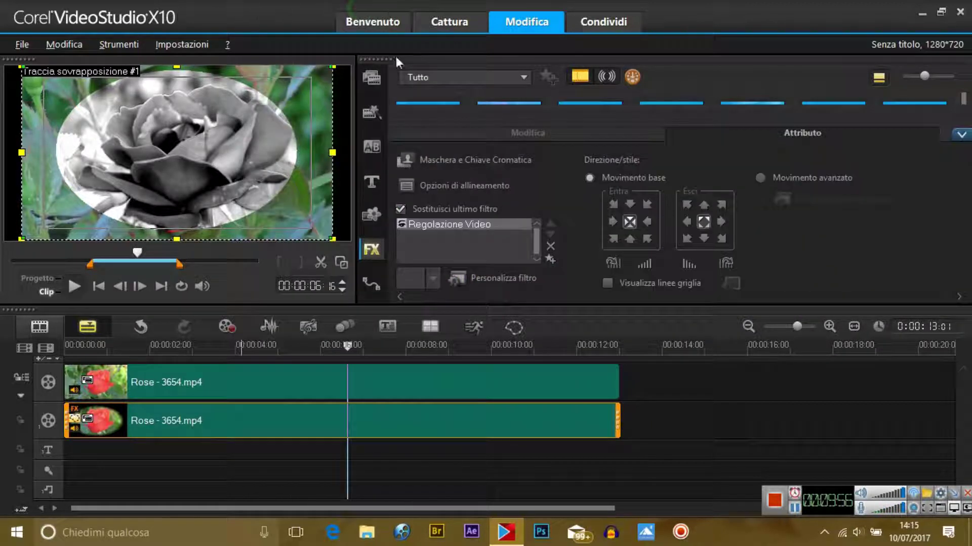
click(550, 247)
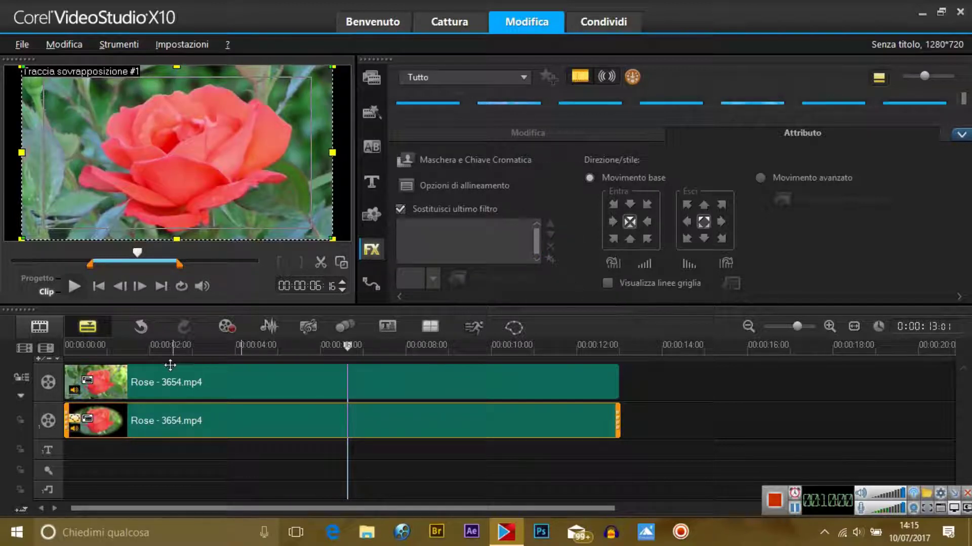
Apply the Regolazione Video filter to the rose clip on the main video track.
click(218, 387)
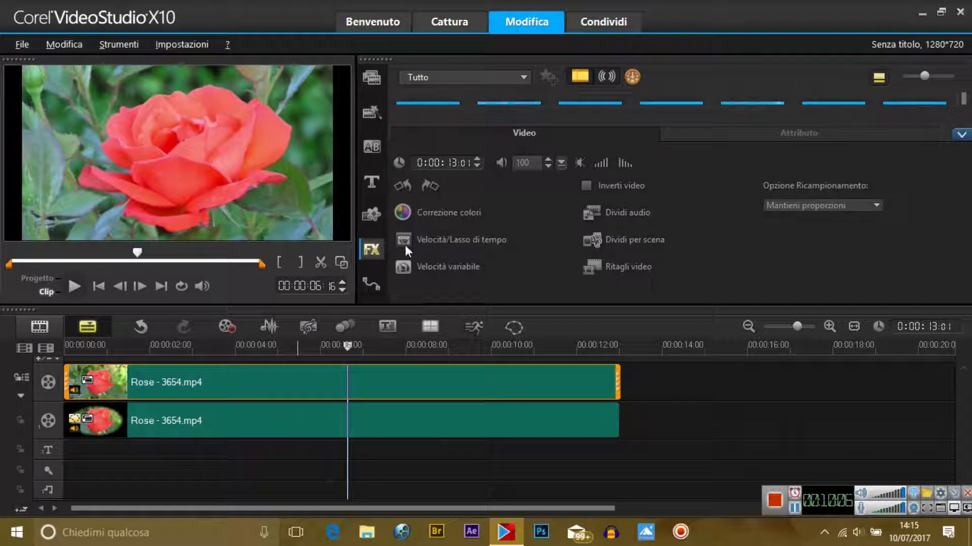
click(961, 135)
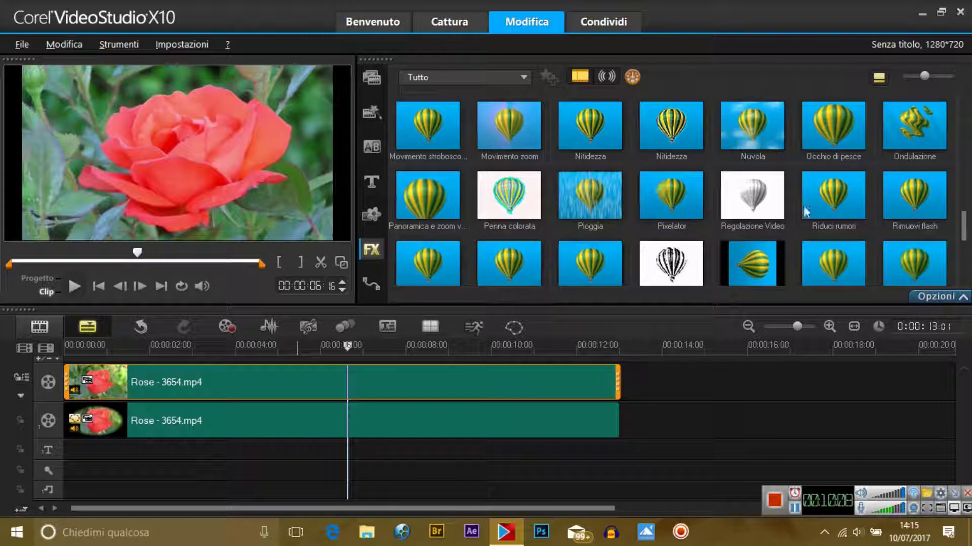
click(763, 199)
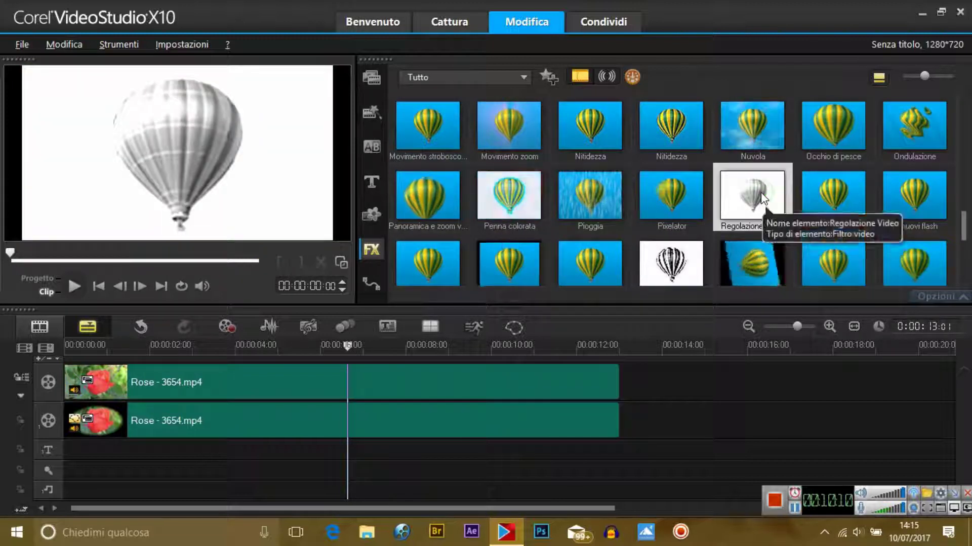
drag(763, 199, 452, 376)
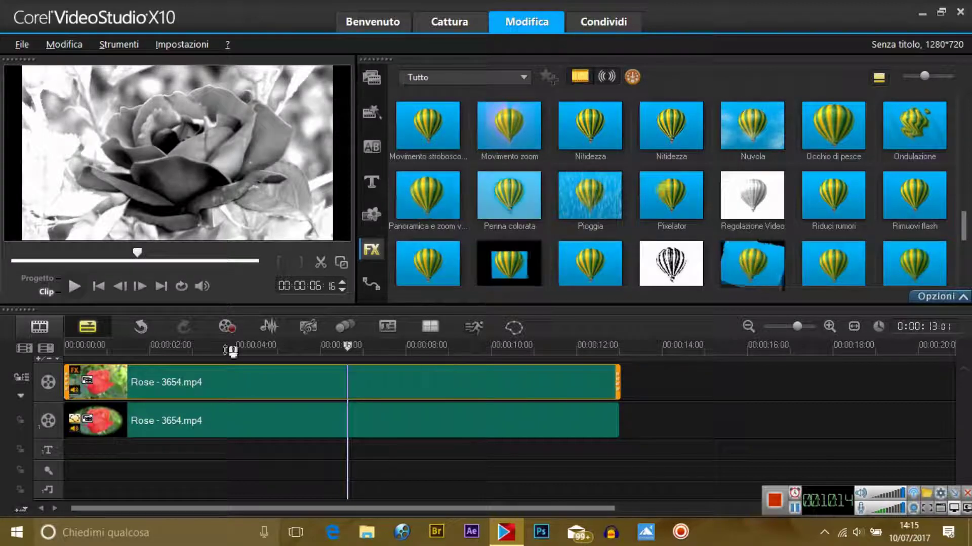
Play back the whole project to check the colour rose against the filtered background.
click(37, 278)
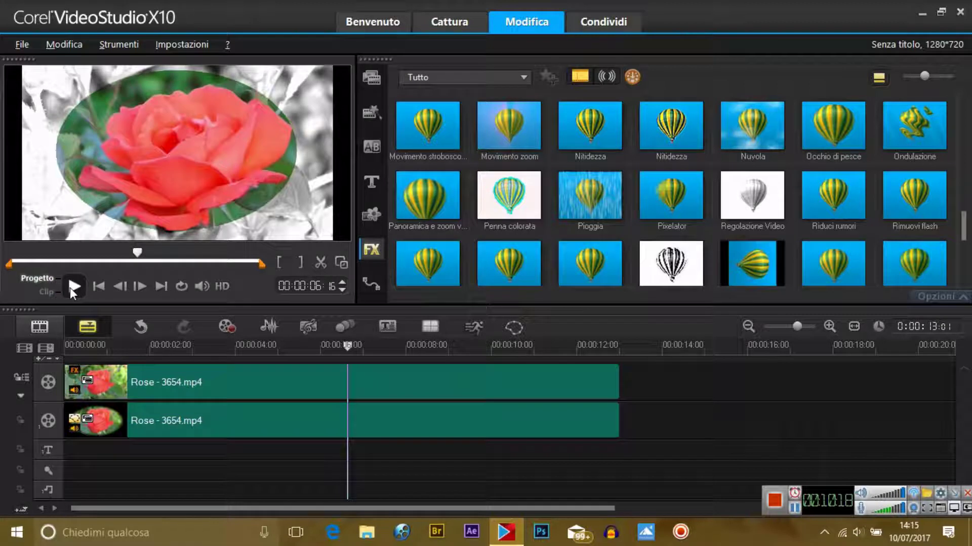
click(74, 286)
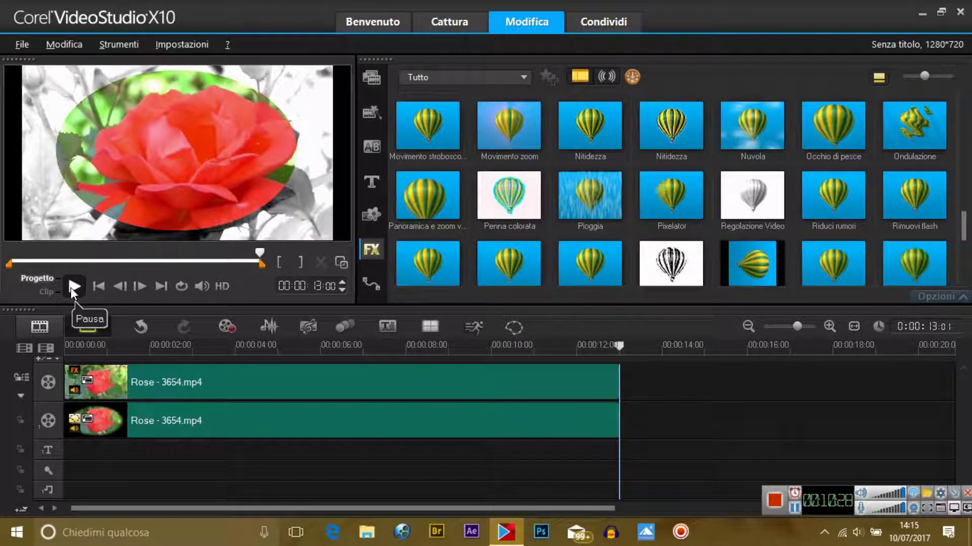
click(72, 287)
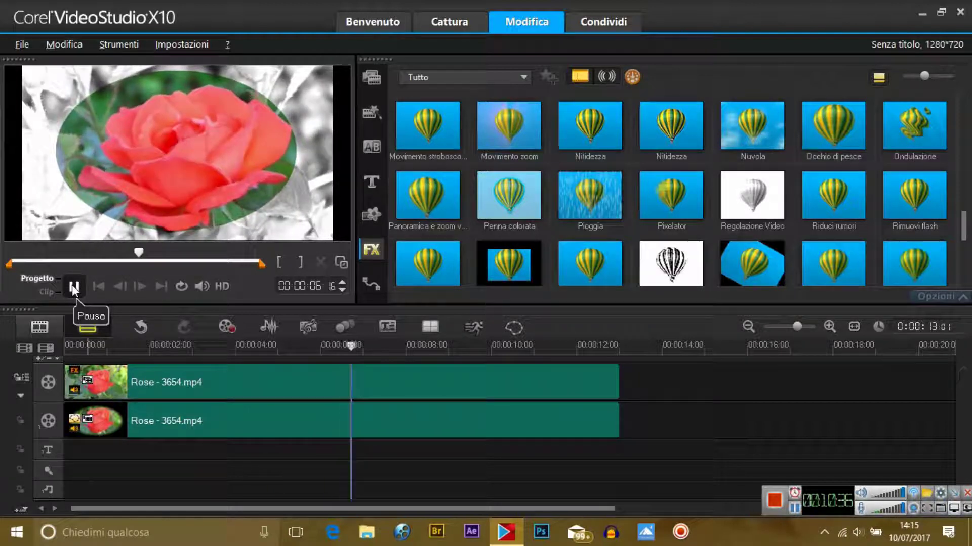
click(74, 287)
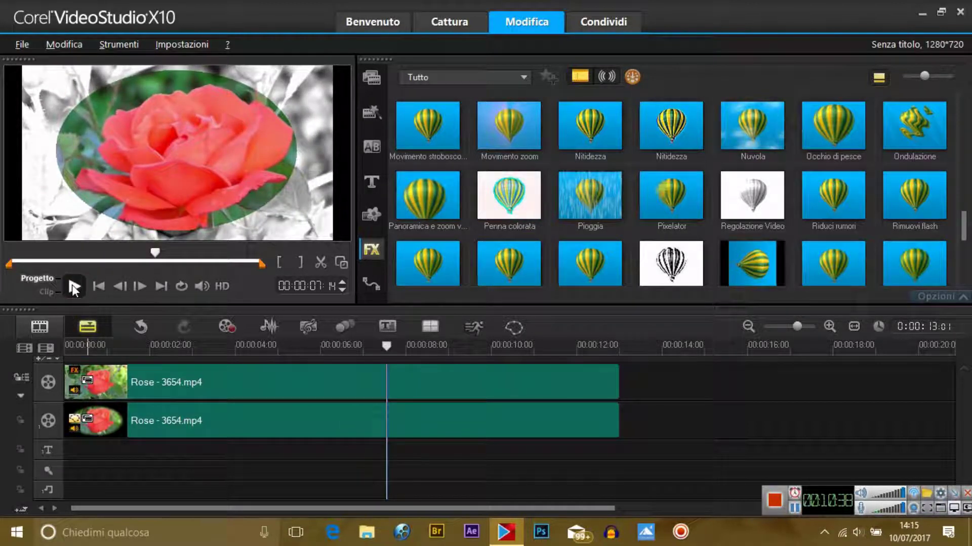